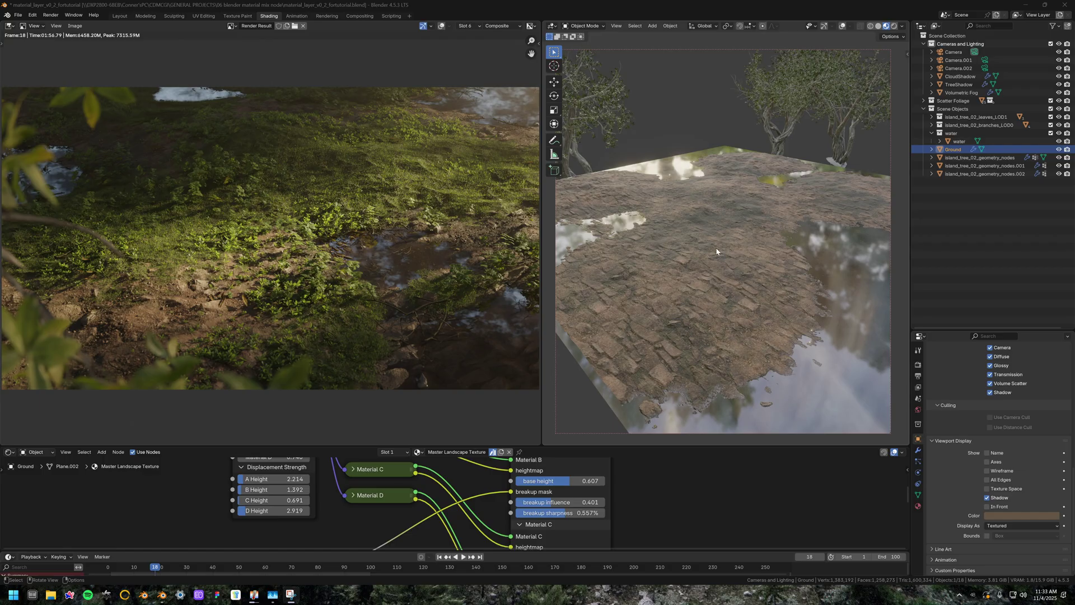
Step: Widen the 3D viewport over the render view and examine the ground surface up close
{"action": "scroll", "coordinate": [746, 266], "scroll_direction": "down", "scroll_amount": 3}
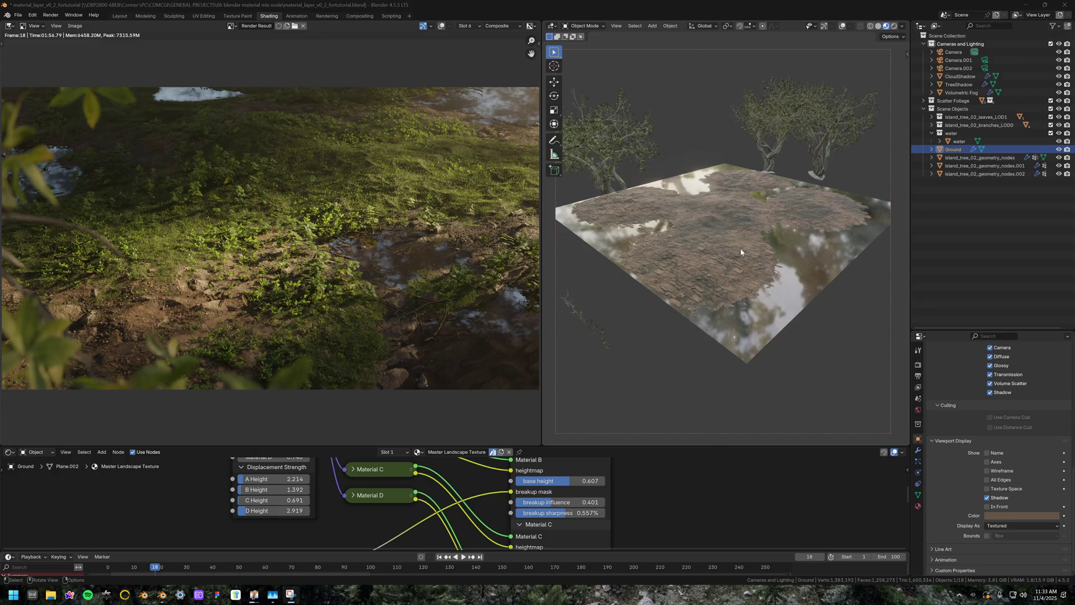
{"action": "scroll", "coordinate": [726, 259], "scroll_direction": "up", "scroll_amount": 6}
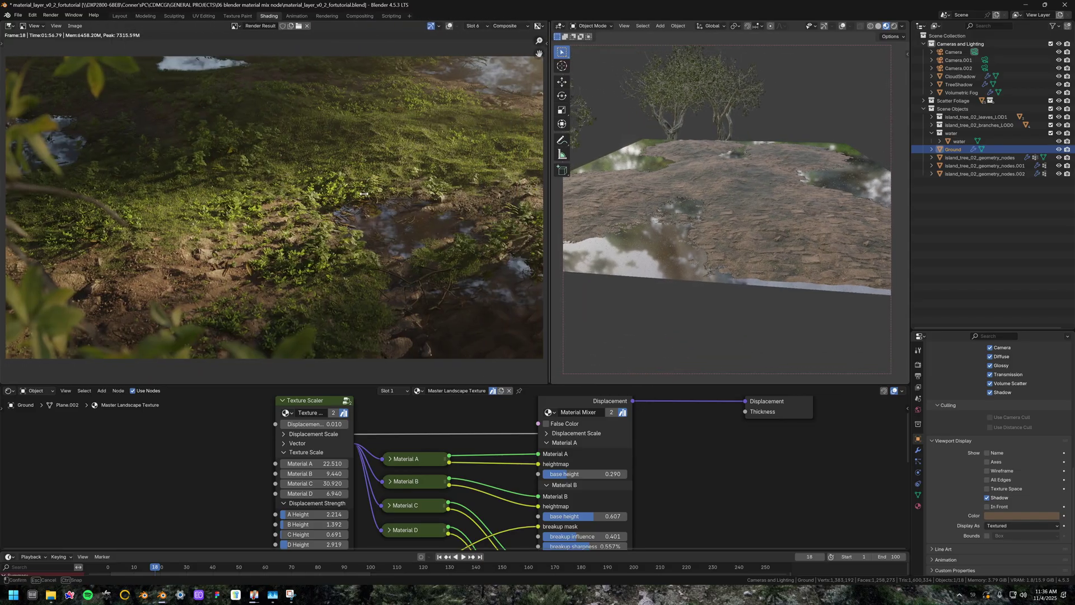
{"action": "left_click_drag", "start_coordinate": [363, 194], "coordinate": [183, 193]}
{"action": "middle_click_drag", "start_coordinate": [657, 210], "coordinate": [640, 191]}
{"action": "scroll", "coordinate": [602, 216], "scroll_direction": "up", "scroll_amount": 6}
{"action": "scroll", "coordinate": [641, 199], "scroll_direction": "down", "scroll_amount": 4}
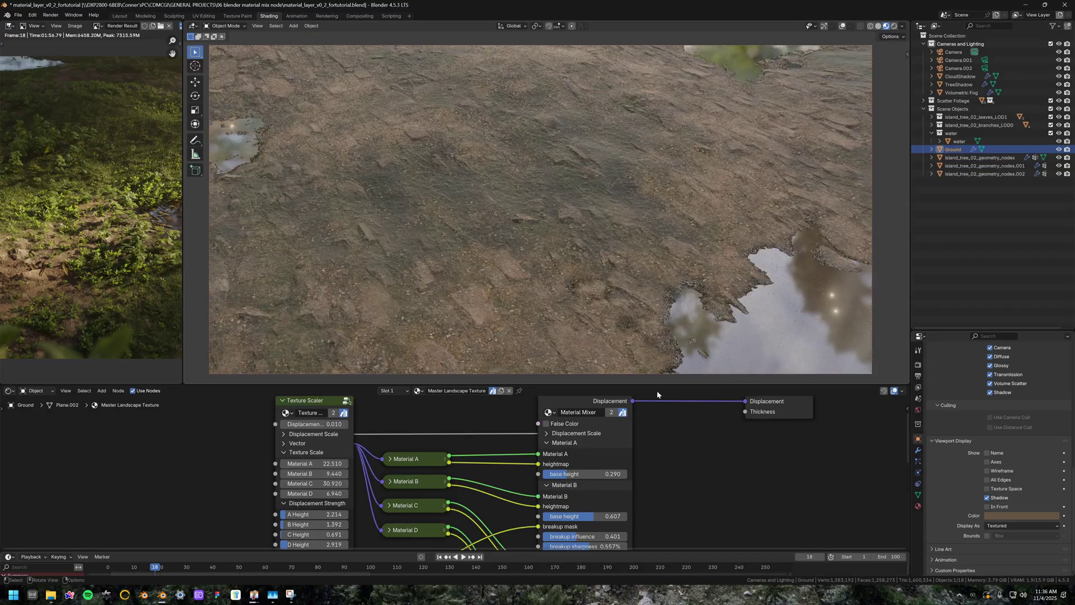
Step: Enlarge the node editor and look over the Master Landscape Texture node setup
{"action": "left_click_drag", "start_coordinate": [660, 384], "coordinate": [676, 138]}
{"action": "scroll", "coordinate": [637, 363], "scroll_direction": "up", "scroll_amount": 3}
{"action": "middle_click_drag", "start_coordinate": [636, 363], "coordinate": [692, 366]}
{"action": "scroll", "coordinate": [692, 366], "scroll_direction": "down", "scroll_amount": 1}
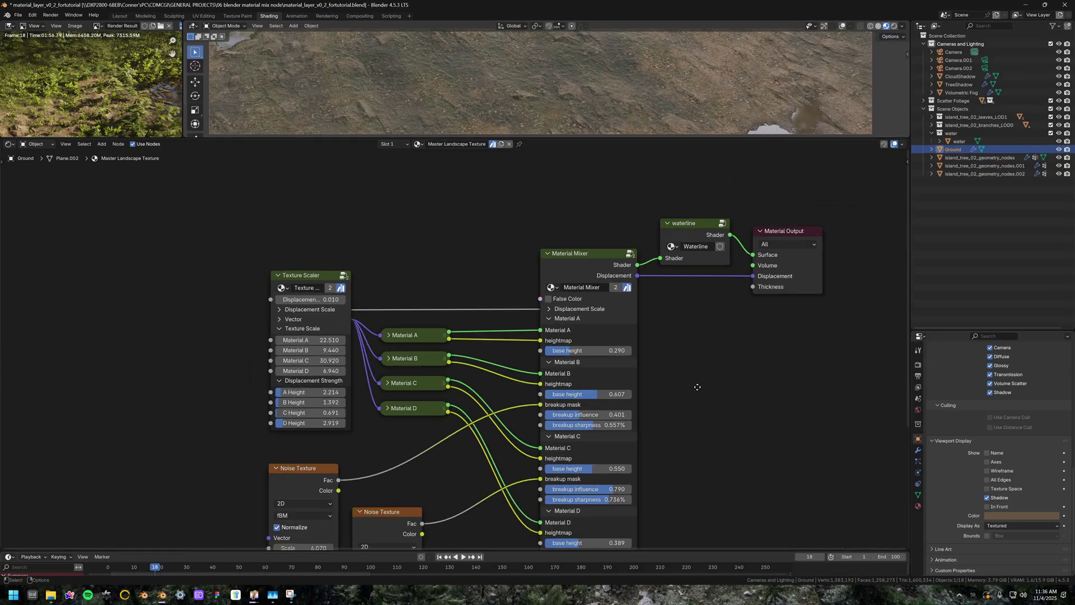
{"action": "scroll", "coordinate": [706, 351], "scroll_direction": "up", "scroll_amount": 2}
{"action": "scroll", "coordinate": [775, 261], "scroll_direction": "up", "scroll_amount": 1}
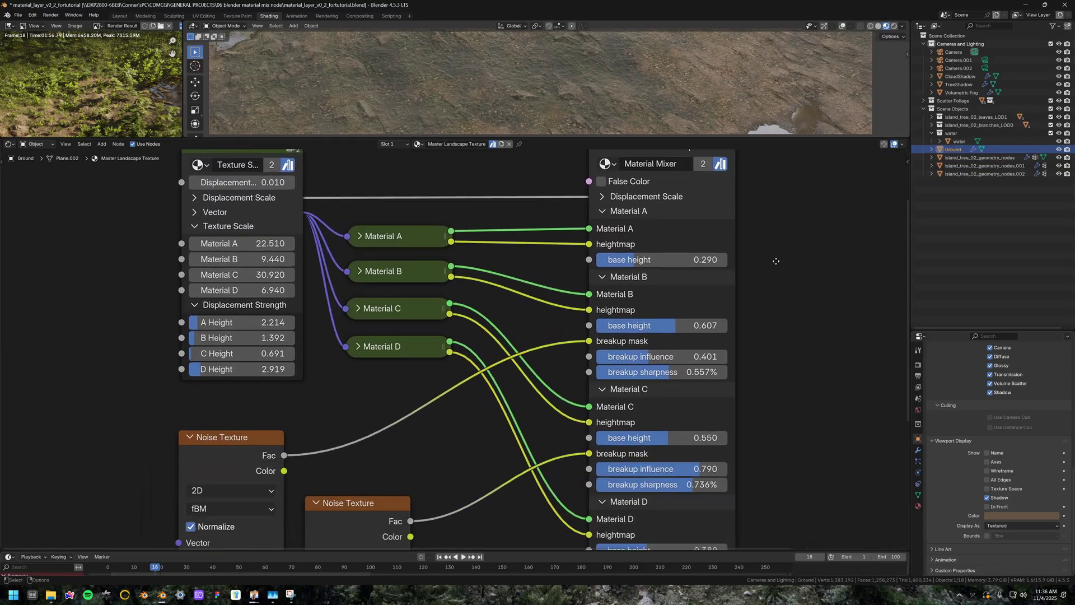
Step: Inspect the Texture Scaler group's inner nodes, including Texture Coordinate, and return to the main material tree
{"action": "left_click", "coordinate": [359, 236]}
{"action": "left_click", "coordinate": [359, 236]}
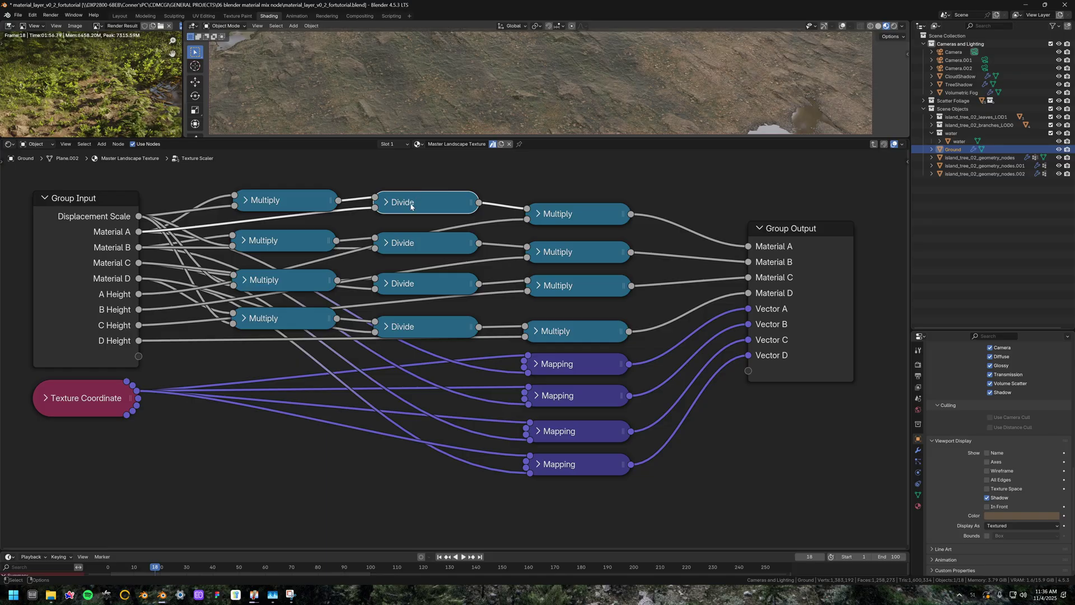
{"action": "left_click", "coordinate": [47, 400]}
{"action": "left_click", "coordinate": [47, 400]}
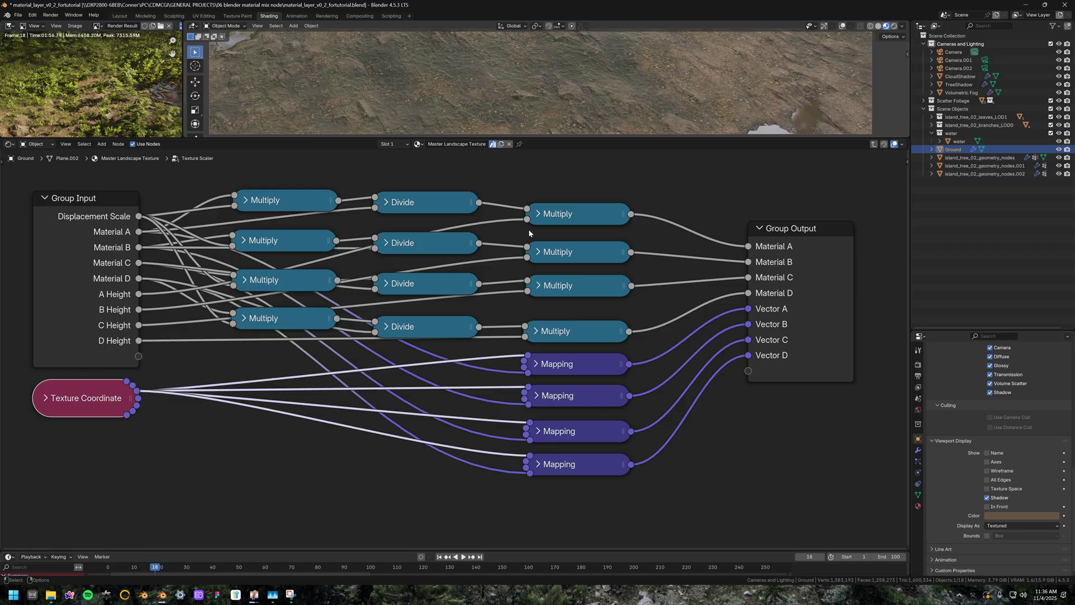
{"action": "left_click", "coordinate": [874, 144]}
{"action": "middle_click_drag", "start_coordinate": [723, 169], "coordinate": [470, 190]}
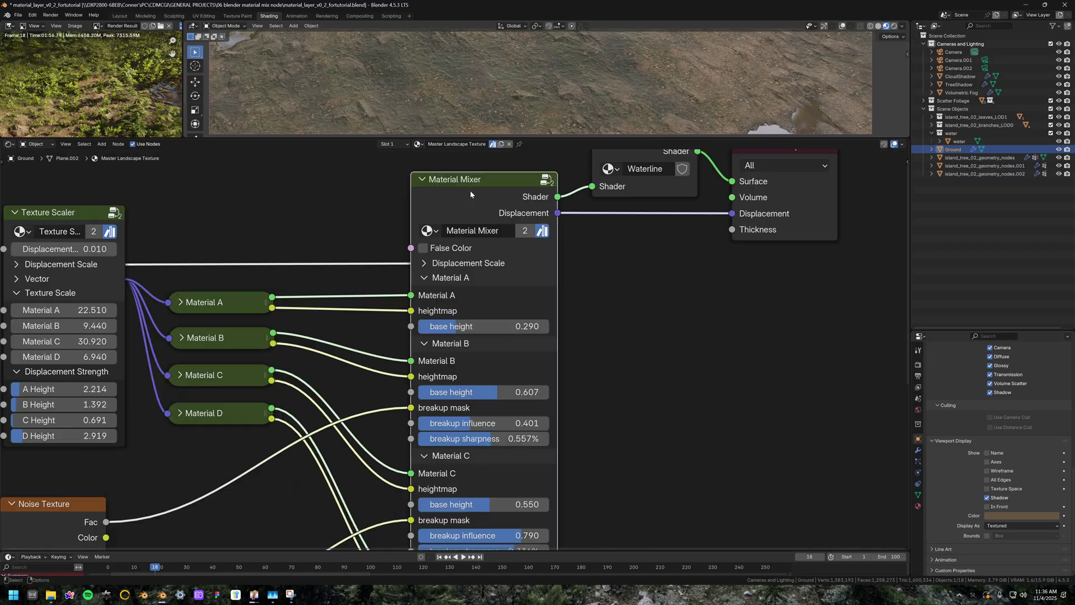
Step: Open the Material Mixer group and examine its false color, material mix and displacement mix sections
{"action": "left_click", "coordinate": [548, 182]}
{"action": "scroll", "coordinate": [745, 308], "scroll_direction": "down", "scroll_amount": 8}
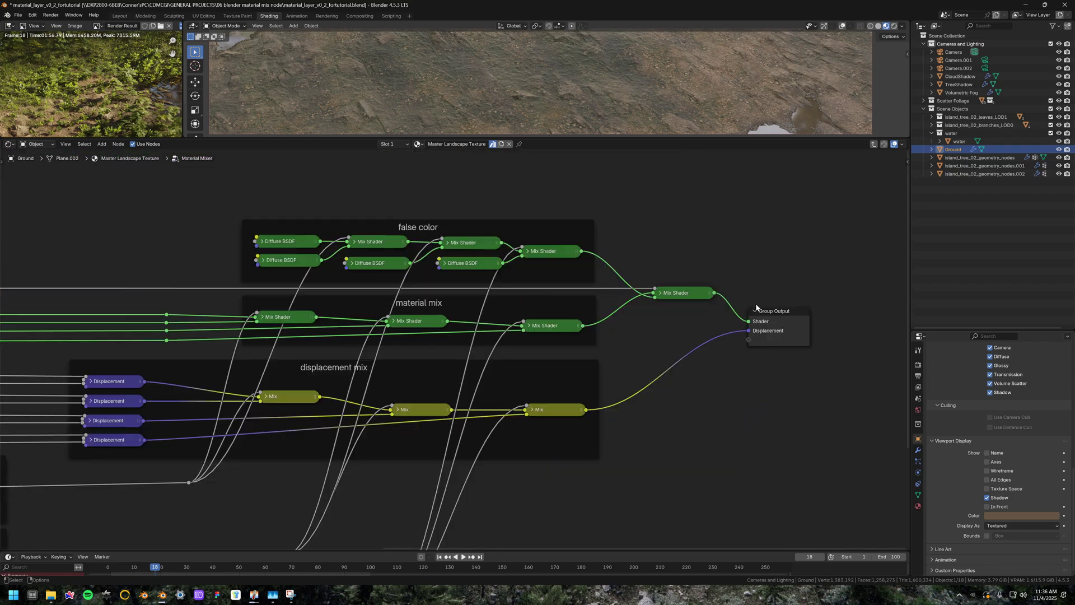
{"action": "scroll", "coordinate": [717, 417], "scroll_direction": "down", "scroll_amount": 1}
{"action": "scroll", "coordinate": [781, 409], "scroll_direction": "up", "scroll_amount": 1}
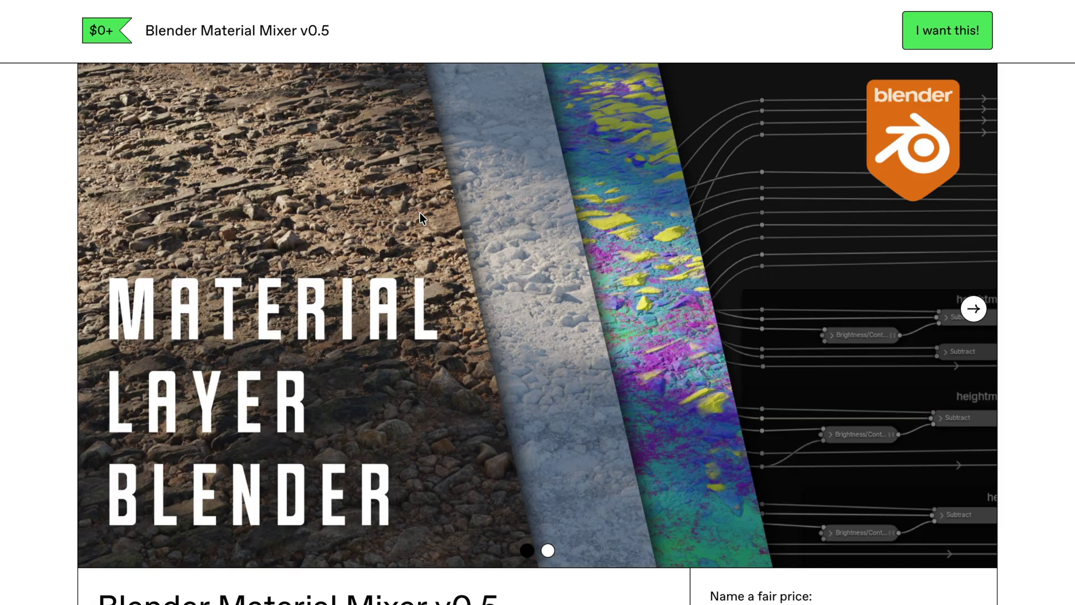
Step: Look through the Blender Material Mixer v0.5 product page in the web browser
{"action": "scroll", "coordinate": [419, 213], "scroll_direction": "down", "scroll_amount": 5}
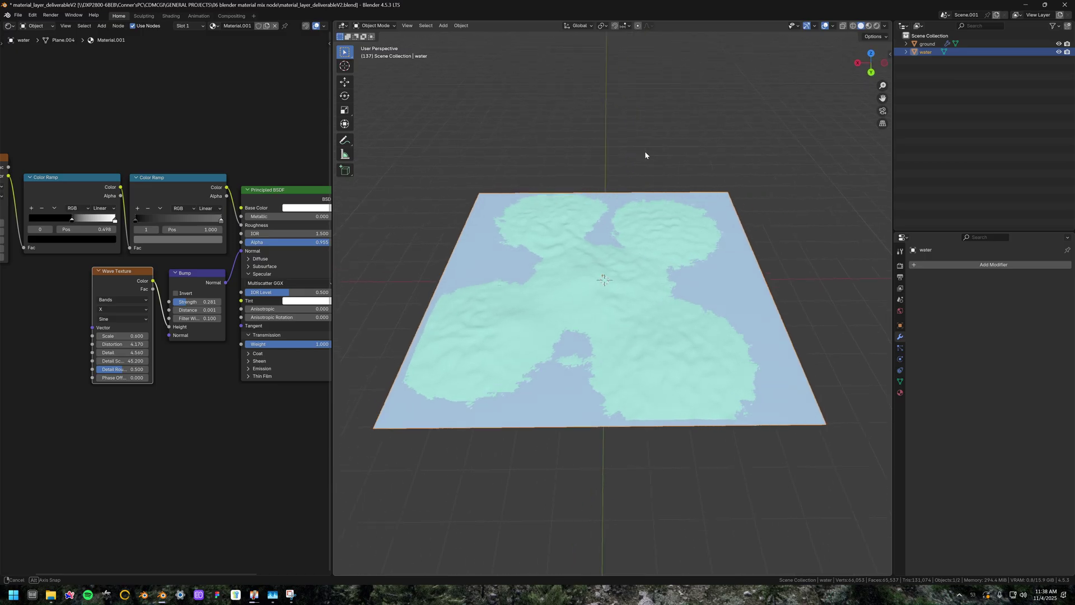
Step: Delete the water plane from the deliverable scene, leaving the ground
{"action": "middle_click_drag", "start_coordinate": [644, 157], "coordinate": [708, 220]}
{"action": "scroll", "coordinate": [730, 227], "scroll_direction": "up", "scroll_amount": 4}
{"action": "scroll", "coordinate": [687, 241], "scroll_direction": "down", "scroll_amount": 6}
{"action": "scroll", "coordinate": [708, 220], "scroll_direction": "up", "scroll_amount": 5}
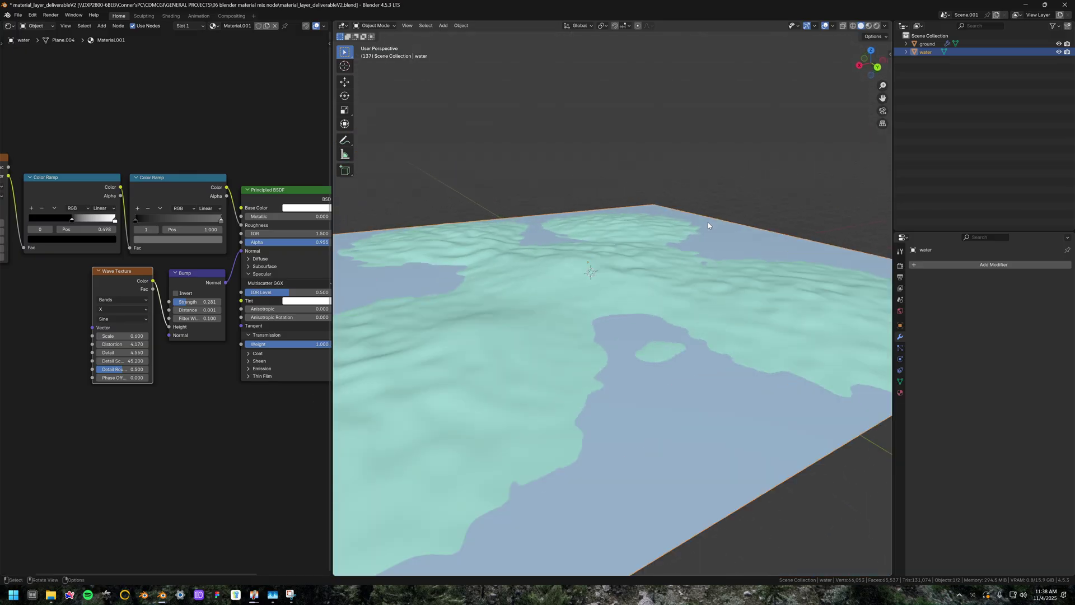
{"action": "left_click", "coordinate": [650, 244]}
{"action": "left_click", "coordinate": [759, 240]}
{"action": "middle_click_drag", "start_coordinate": [761, 241], "coordinate": [709, 280]}
{"action": "scroll", "coordinate": [710, 280], "scroll_direction": "down", "scroll_amount": 4}
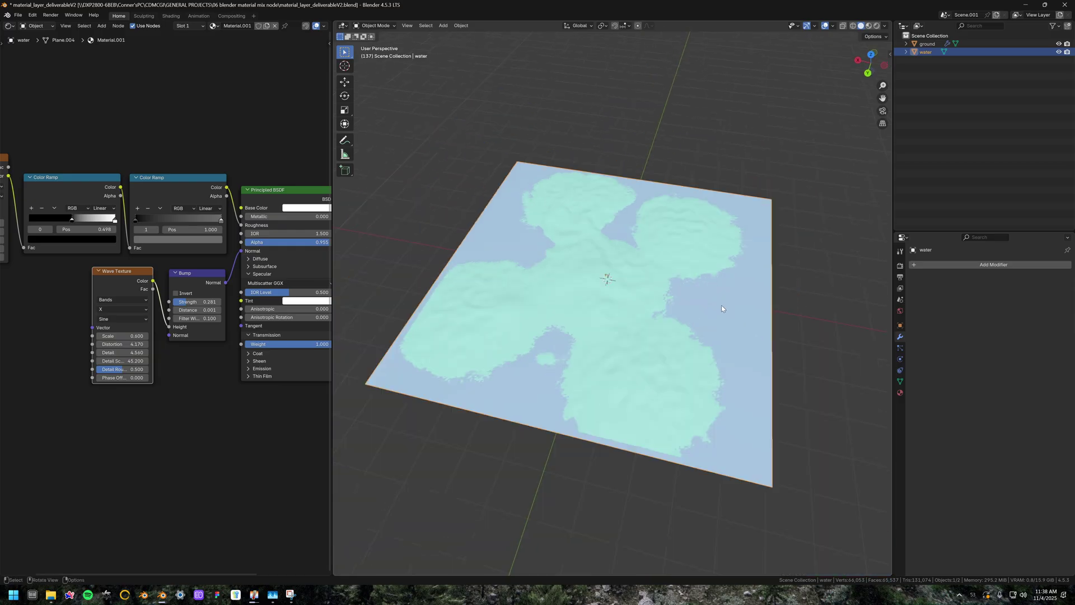
{"action": "right_click", "coordinate": [721, 305]}
{"action": "left_click", "coordinate": [672, 454]}
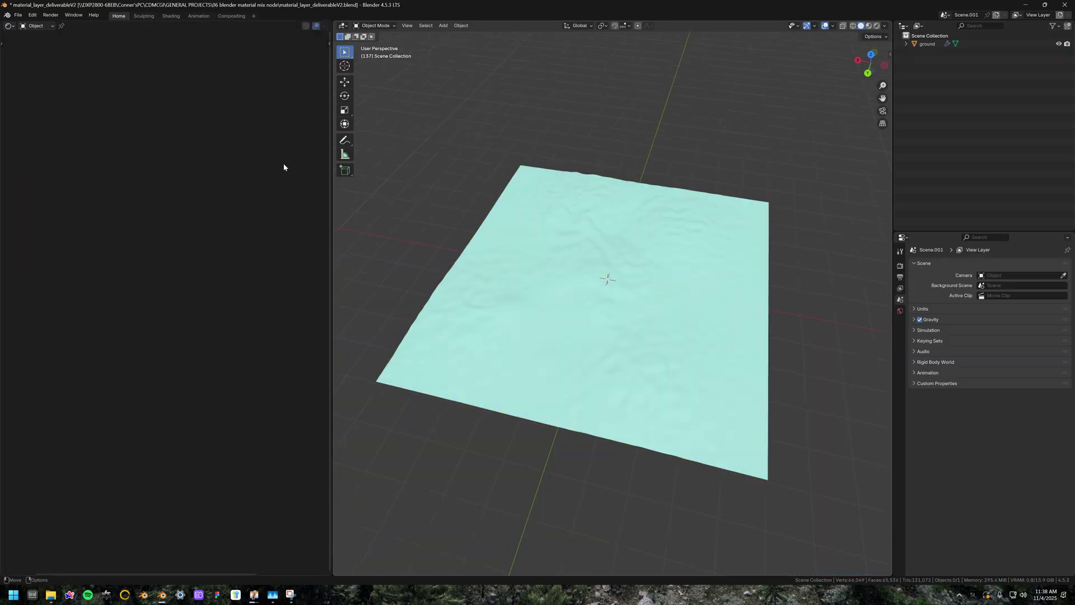
Step: On the ground's material, link the Material Mixer's Shader output directly to the Material Output's Surface, bypassing the waterline node
{"action": "left_click", "coordinate": [593, 227]}
{"action": "middle_click_drag", "start_coordinate": [161, 147], "coordinate": [62, 147]}
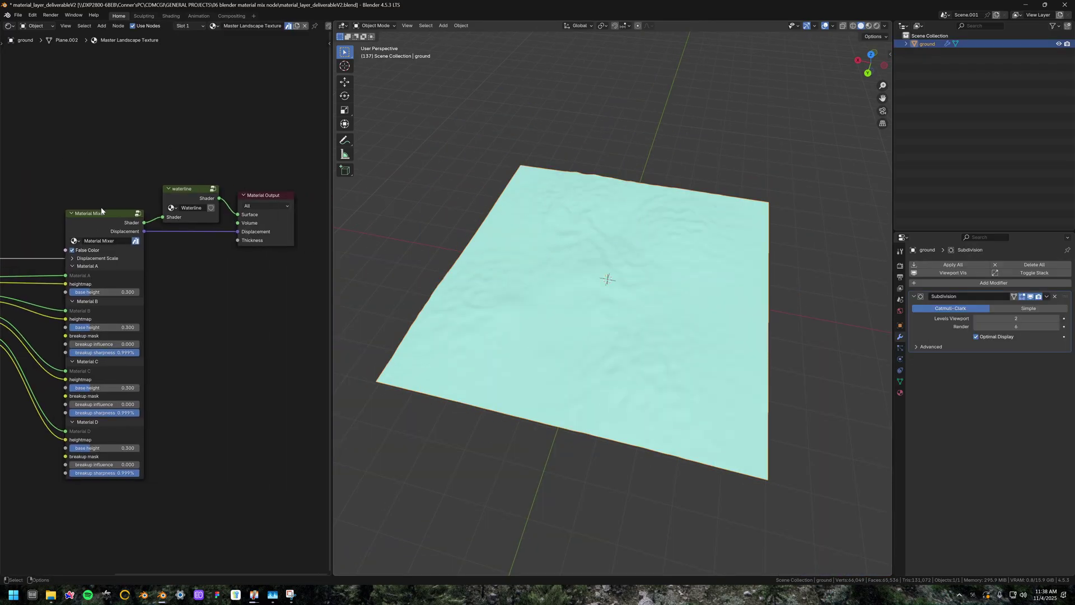
{"action": "left_click_drag", "start_coordinate": [144, 224], "coordinate": [241, 215]}
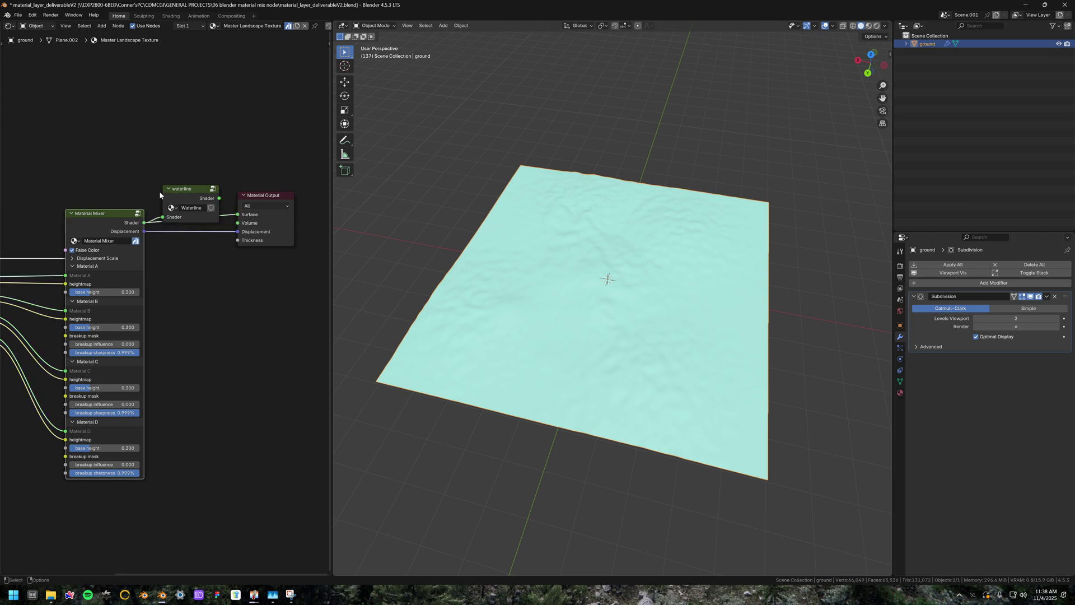
{"action": "mouse_move", "coordinate": [189, 188]}
{"action": "left_mouse_down"}
{"action": "mouse_move", "coordinate": [190, 158]}
{"action": "mouse_move", "coordinate": [191, 178]}
{"action": "left_mouse_up"}
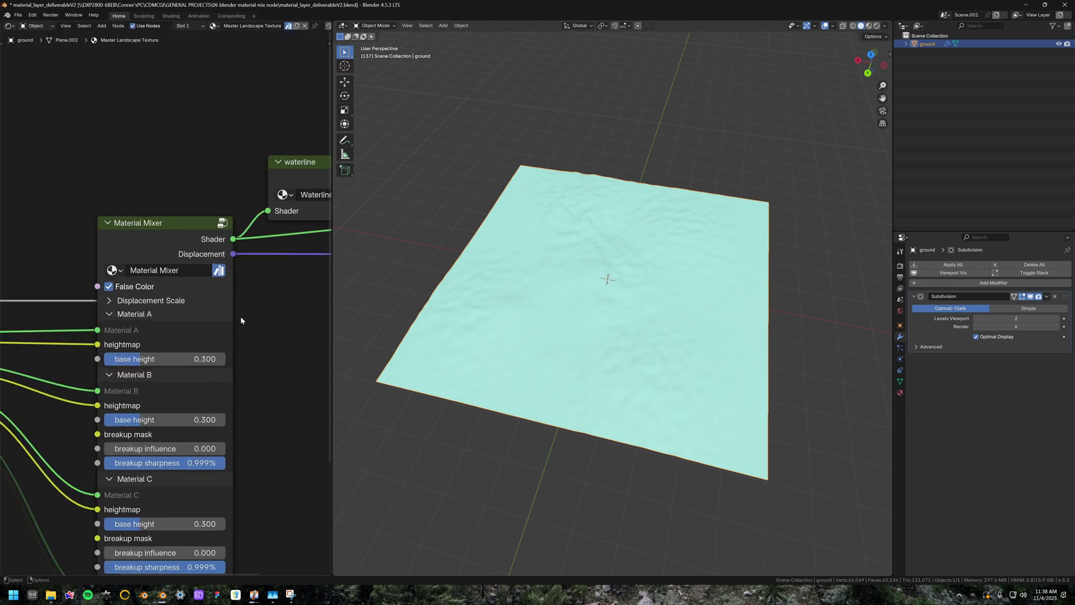
Step: Expand the Material A node beside the Texture Scaler and open its node group
{"action": "scroll", "coordinate": [235, 318], "scroll_direction": "up", "scroll_amount": 2}
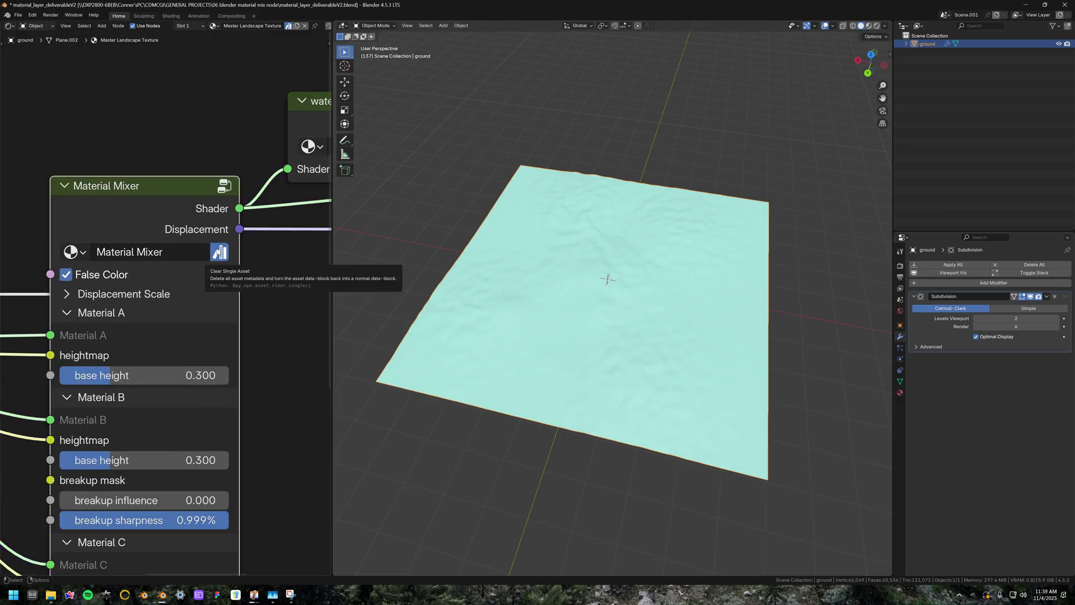
{"action": "scroll", "coordinate": [259, 267], "scroll_direction": "down", "scroll_amount": 6}
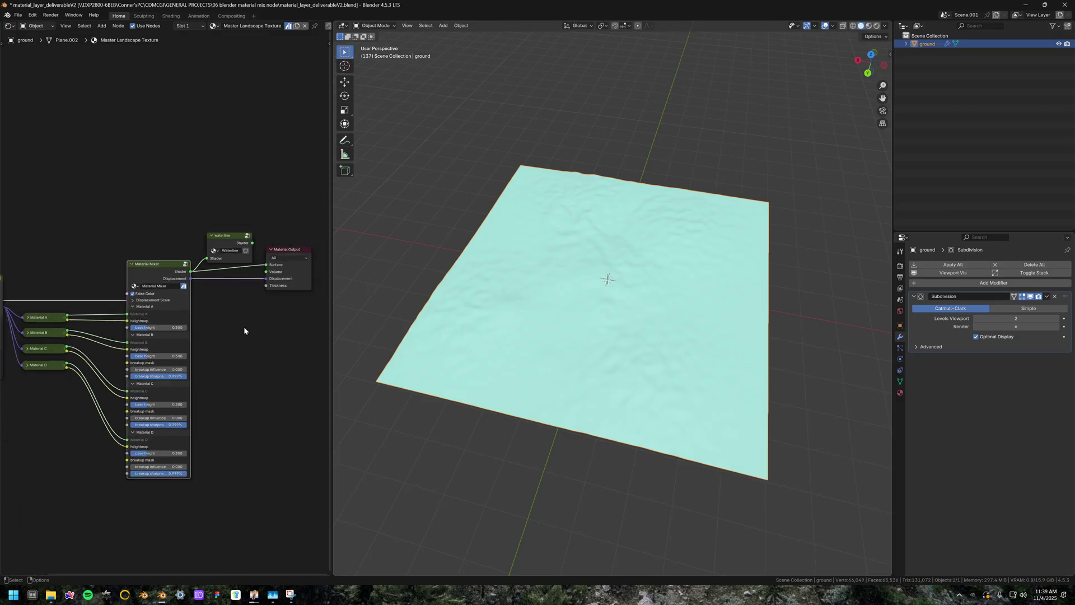
{"action": "scroll", "coordinate": [156, 361], "scroll_direction": "up", "scroll_amount": 3}
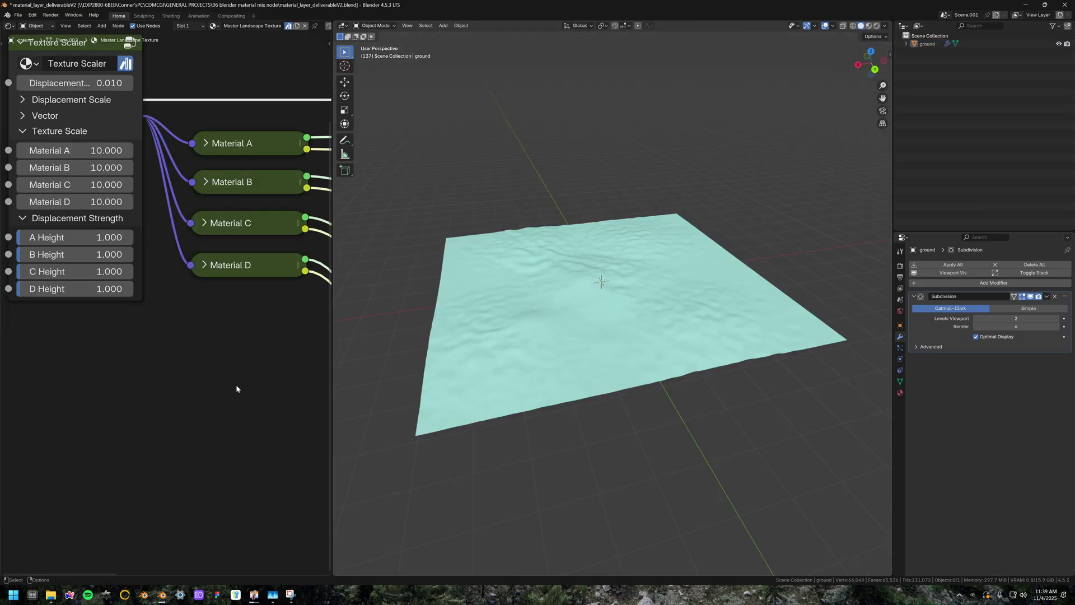
{"action": "middle_click_drag", "start_coordinate": [236, 388], "coordinate": [193, 396]}
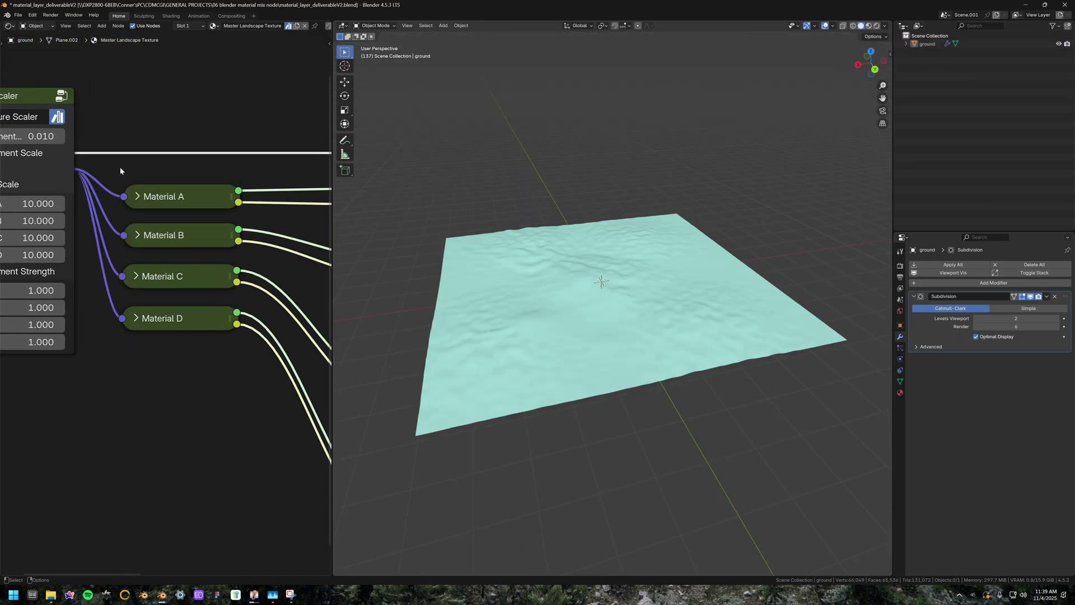
{"action": "left_click", "coordinate": [137, 196]}
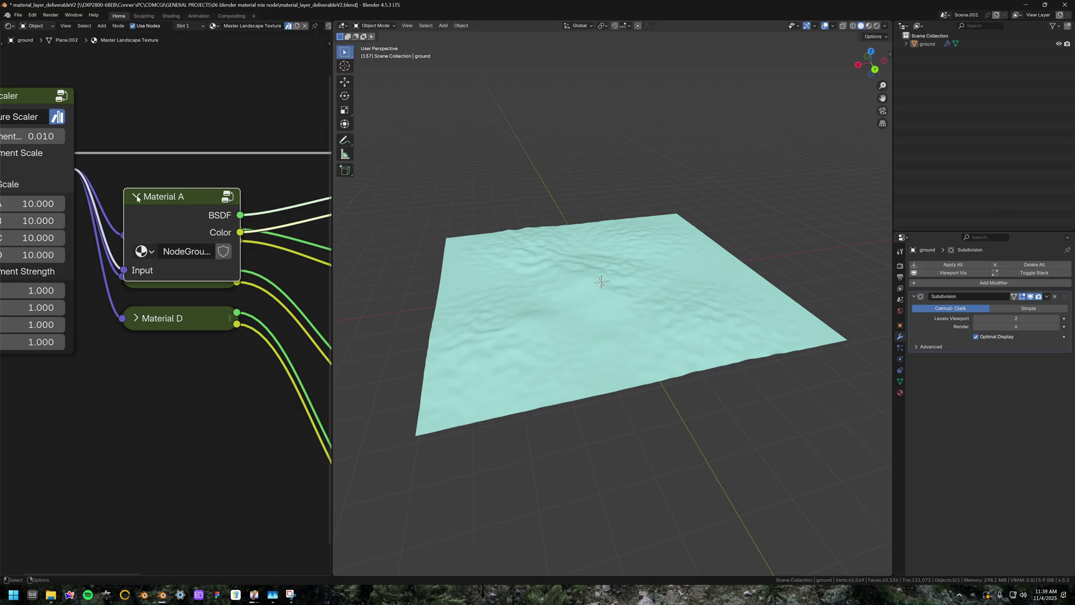
{"action": "left_click", "coordinate": [139, 197]}
{"action": "left_click", "coordinate": [140, 196]}
{"action": "left_click", "coordinate": [227, 195]}
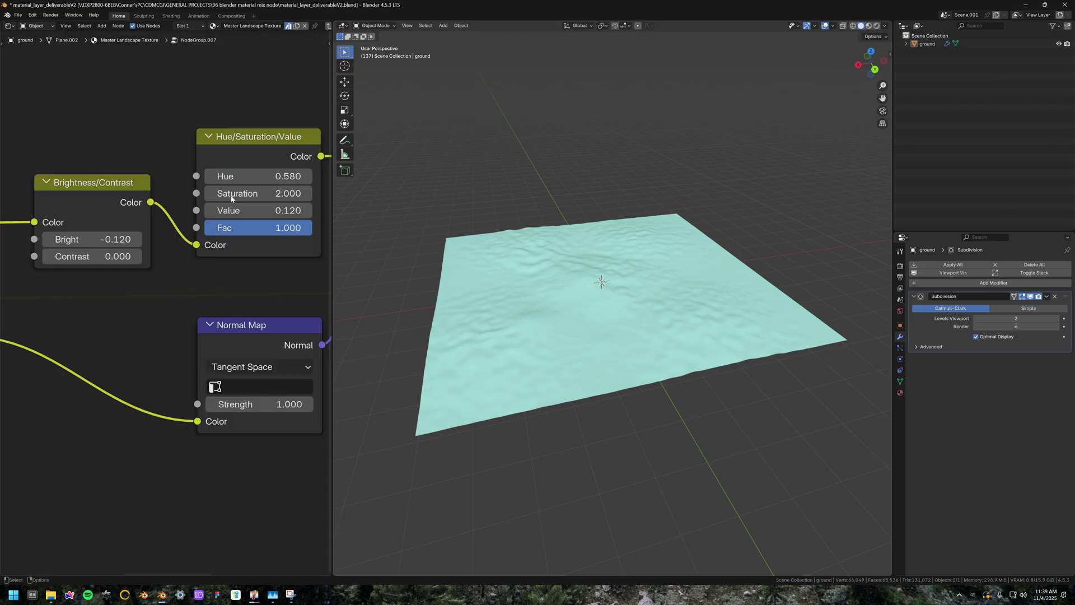
Step: Examine the Material A group's nodes from Group Input and Textures through color correction, Normal Map and Principled BSDF
{"action": "scroll", "coordinate": [196, 284], "scroll_direction": "down", "scroll_amount": 7}
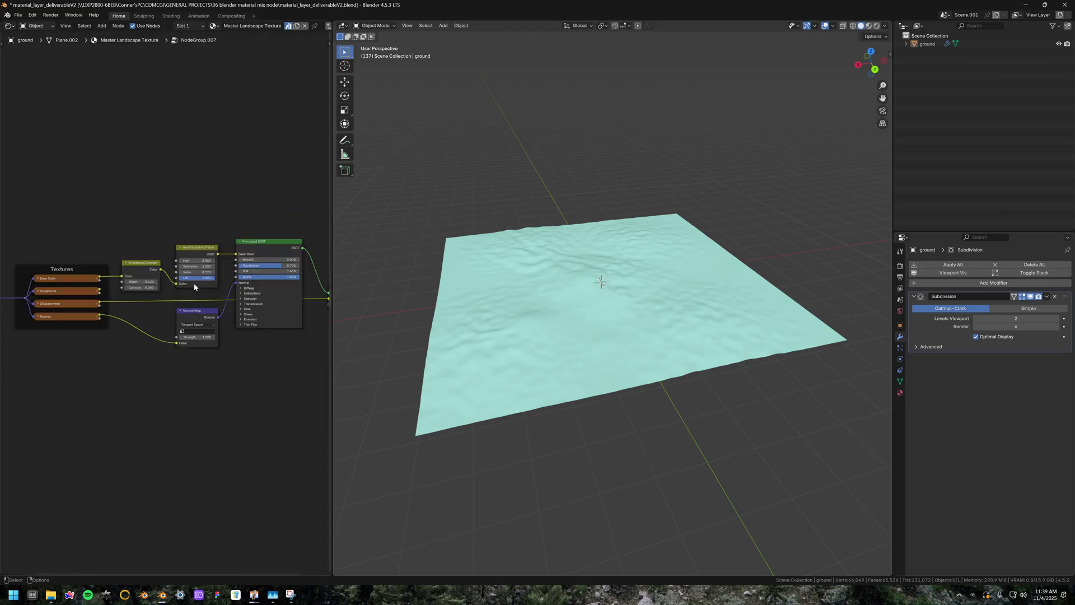
{"action": "middle_click_drag", "start_coordinate": [100, 376], "coordinate": [205, 323]}
{"action": "scroll", "coordinate": [223, 331], "scroll_direction": "up", "scroll_amount": 6}
{"action": "left_click", "coordinate": [74, 233]}
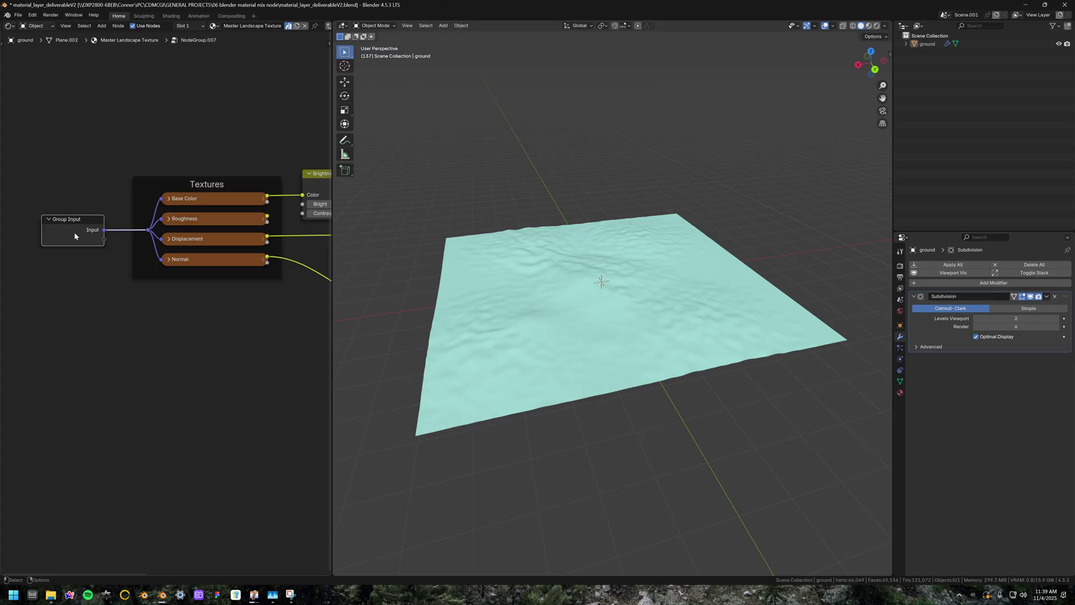
{"action": "left_click", "coordinate": [126, 260]}
{"action": "middle_click_drag", "start_coordinate": [280, 317], "coordinate": [90, 327]}
{"action": "middle_click_drag", "start_coordinate": [310, 335], "coordinate": [175, 365]}
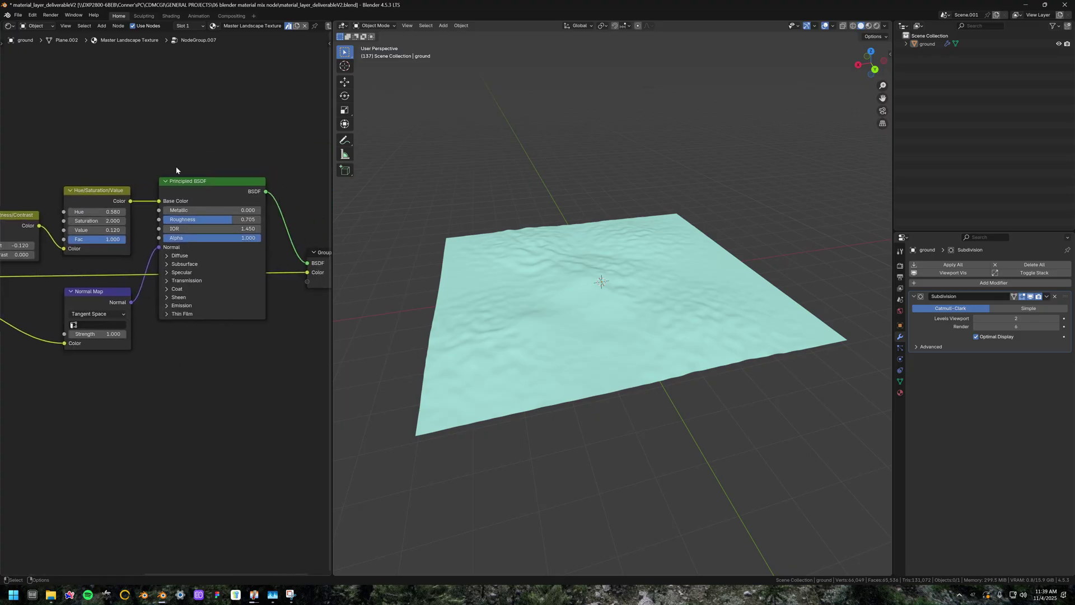
{"action": "middle_click_drag", "start_coordinate": [216, 146], "coordinate": [232, 152]}
{"action": "scroll", "coordinate": [274, 279], "scroll_direction": "down", "scroll_amount": 3}
{"action": "middle_click_drag", "start_coordinate": [200, 293], "coordinate": [257, 273]}
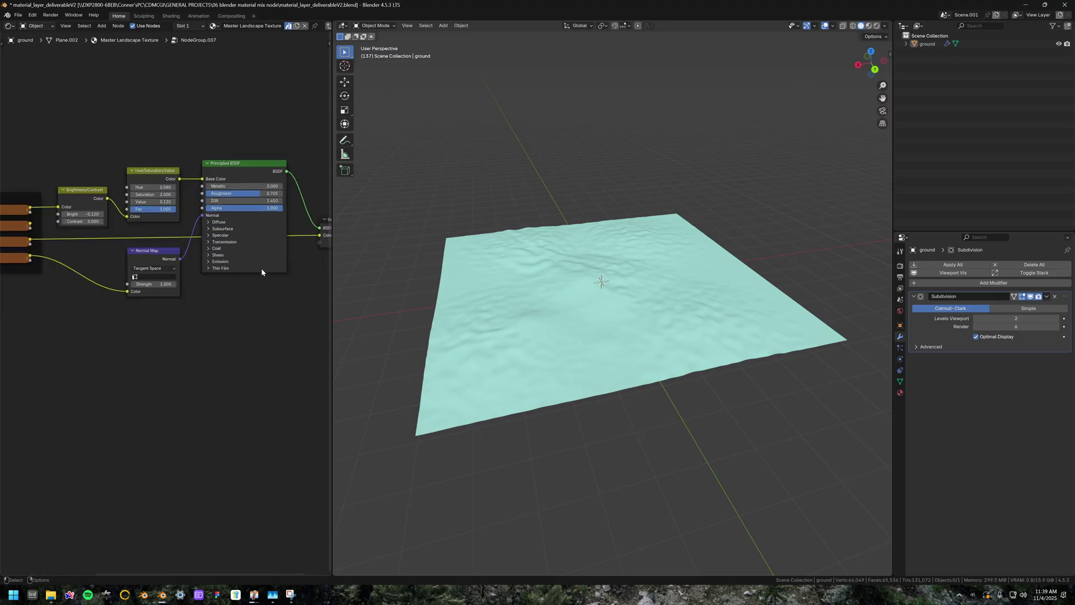
{"action": "middle_click_drag", "start_coordinate": [328, 235], "coordinate": [274, 254]}
{"action": "middle_click_drag", "start_coordinate": [126, 331], "coordinate": [252, 319]}
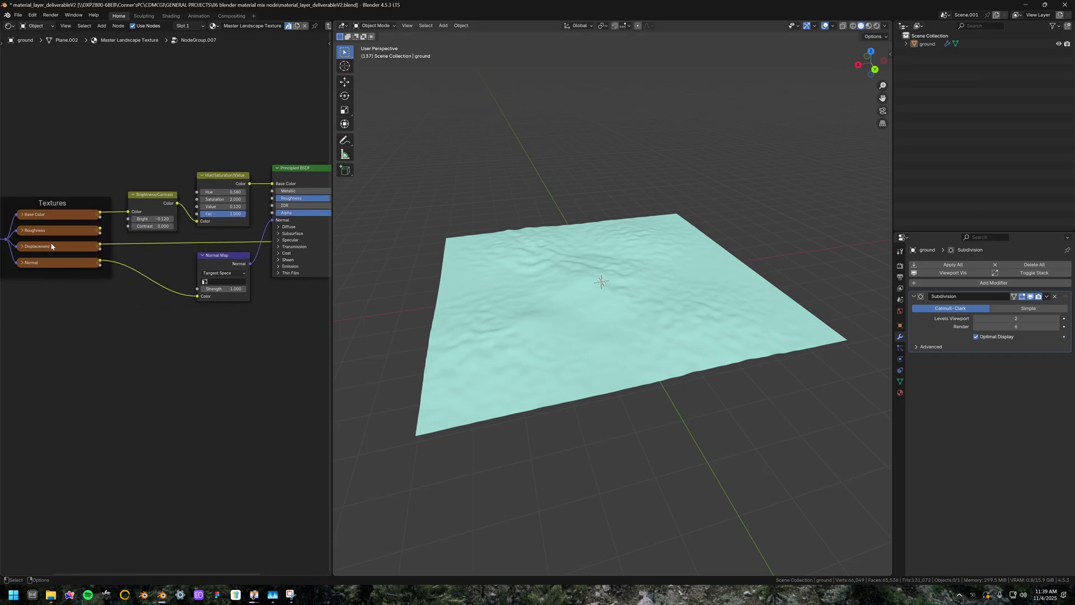
Step: Inspect the Displacement texture and the Group Output in the Material A group, and return to the main material tree
{"action": "left_click", "coordinate": [21, 247]}
{"action": "left_click", "coordinate": [21, 248]}
{"action": "middle_click_drag", "start_coordinate": [177, 265], "coordinate": [1, 270]}
{"action": "left_click", "coordinate": [233, 230]}
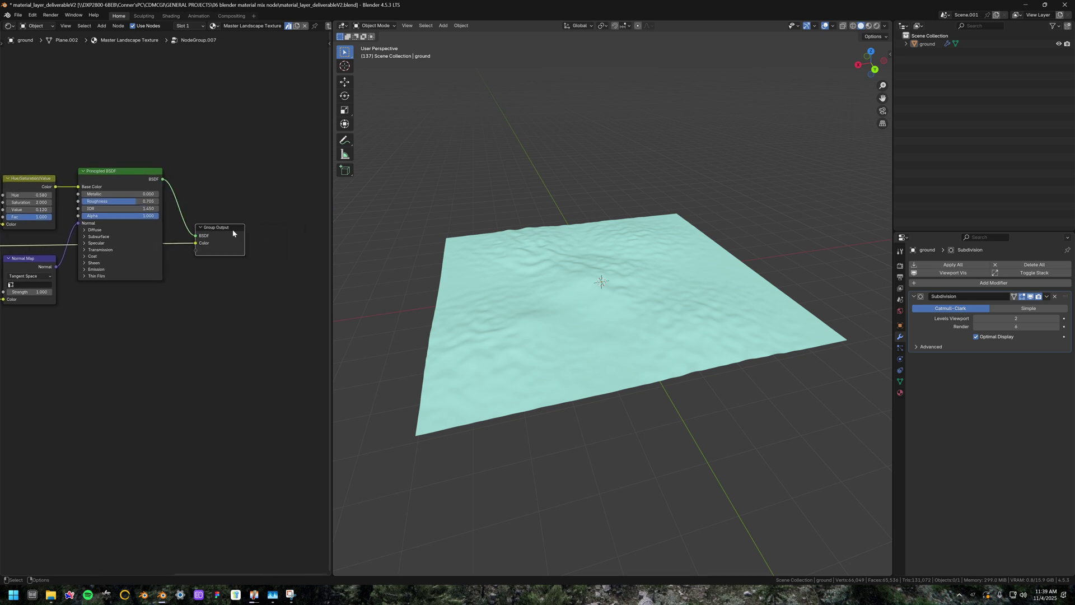
{"action": "scroll", "coordinate": [322, 27], "scroll_direction": "down", "scroll_amount": 2}
{"action": "left_click", "coordinate": [304, 26]}
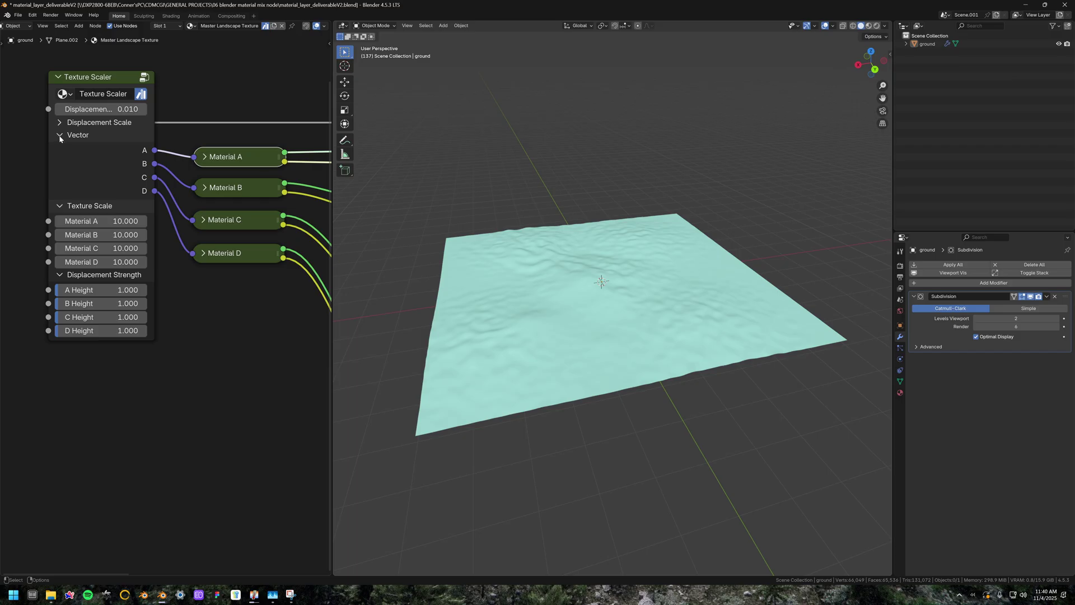
Step: Collapse the Texture Scaler's Vector section and shift the node slightly toward the material nodes
{"action": "left_click", "coordinate": [60, 136]}
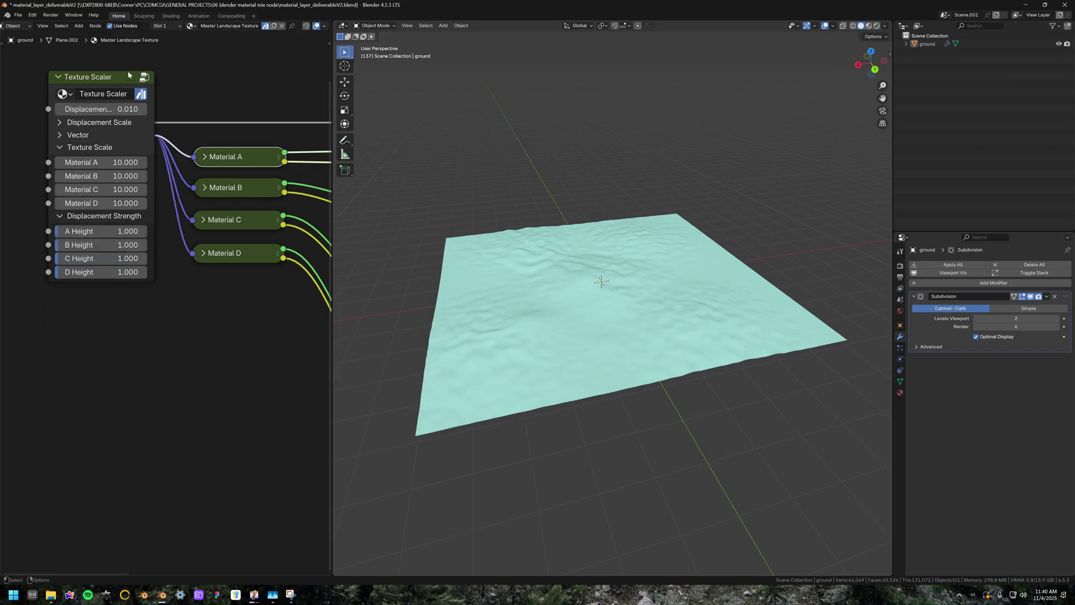
{"action": "left_click_drag", "start_coordinate": [128, 75], "coordinate": [129, 73]}
{"action": "left_click", "coordinate": [235, 77]}
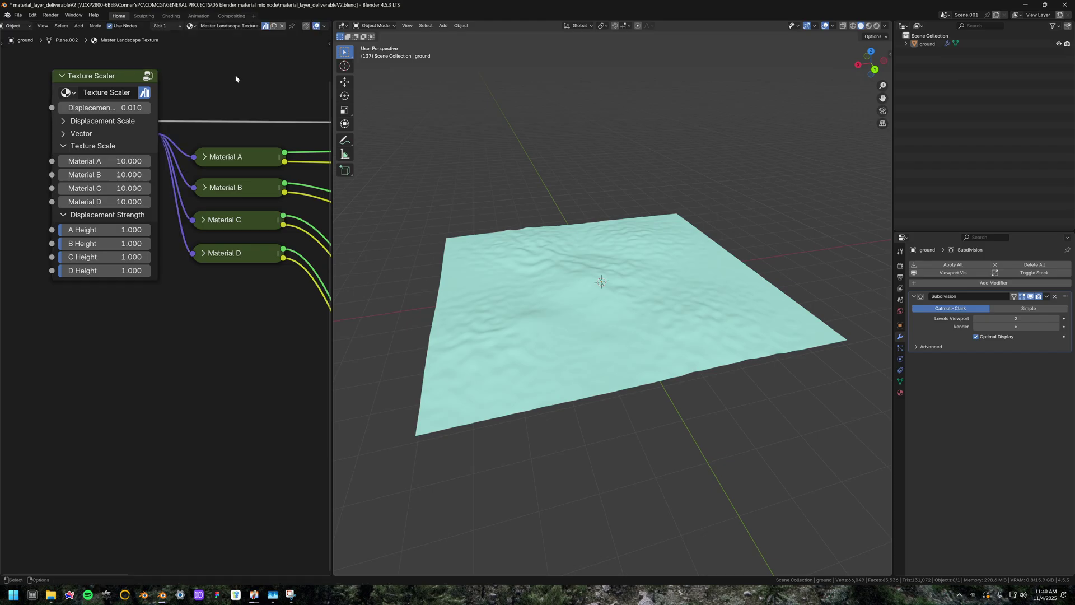
Step: Review the Texture Scaler's displacement, texture scale and displacement strength settings
{"action": "middle_click_drag", "start_coordinate": [212, 96], "coordinate": [275, 82]}
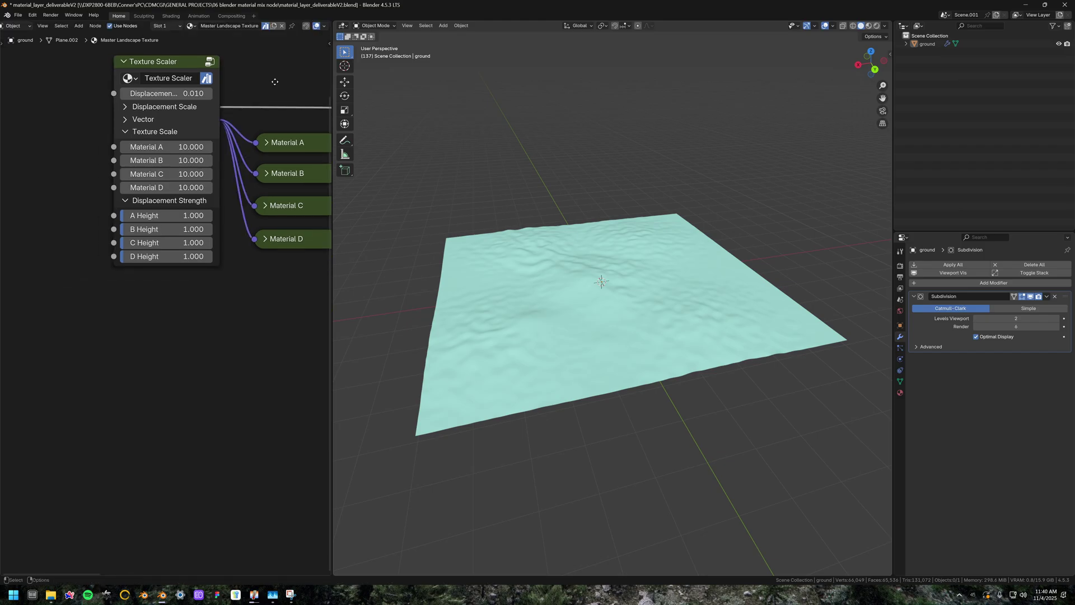
{"action": "left_click", "coordinate": [156, 93]}
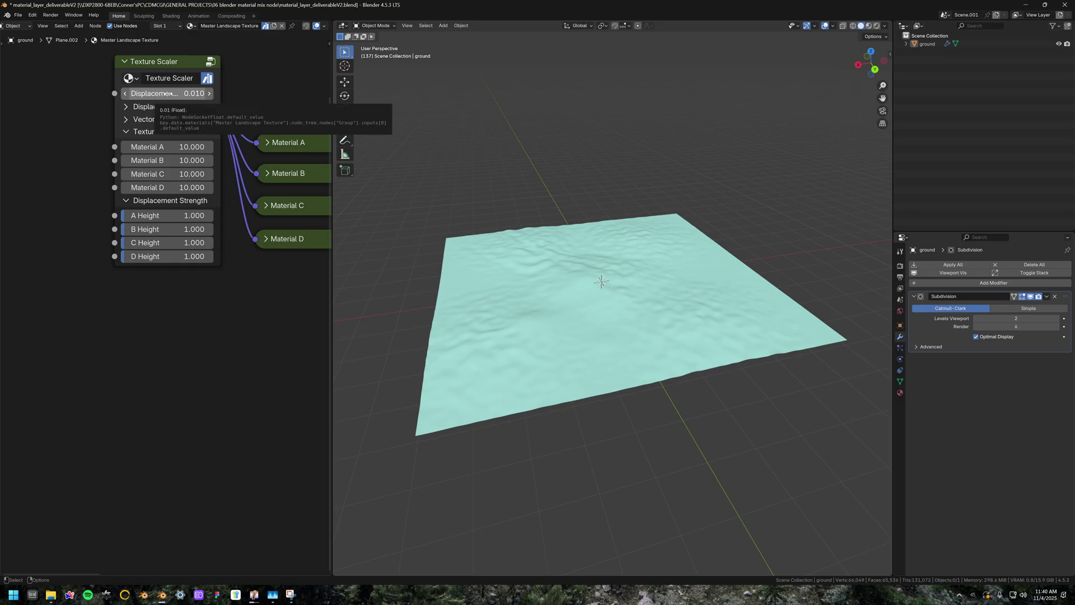
{"action": "middle_click_drag", "start_coordinate": [261, 61], "coordinate": [190, 72]}
{"action": "scroll", "coordinate": [193, 107], "scroll_direction": "up", "scroll_amount": 1}
{"action": "scroll", "coordinate": [193, 106], "scroll_direction": "up", "scroll_amount": 1}
{"action": "scroll", "coordinate": [177, 79], "scroll_direction": "down", "scroll_amount": 2}
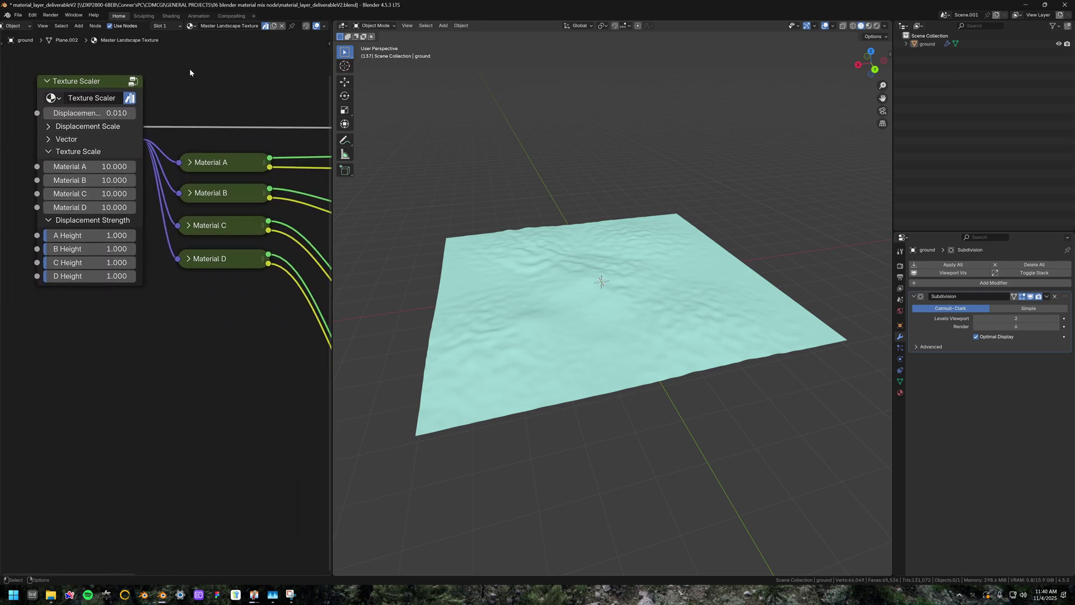
Step: Expand the Texture Scaler's Vector section to review its A to D outputs to the material nodes, and collapse it again
{"action": "left_click", "coordinate": [112, 82]}
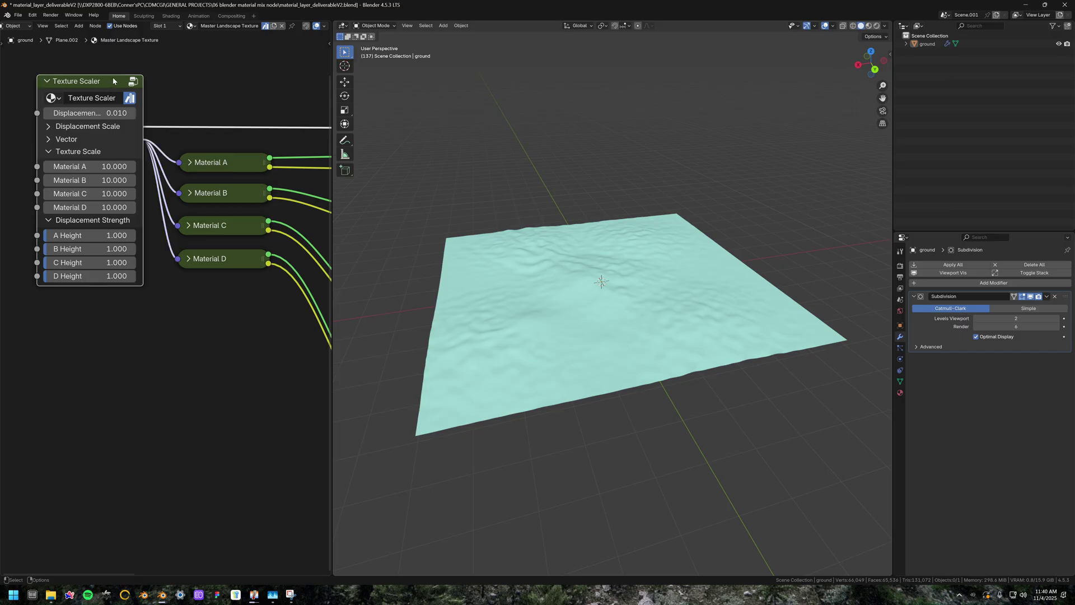
{"action": "left_click", "coordinate": [228, 79]}
{"action": "middle_click_drag", "start_coordinate": [179, 76], "coordinate": [231, 77]}
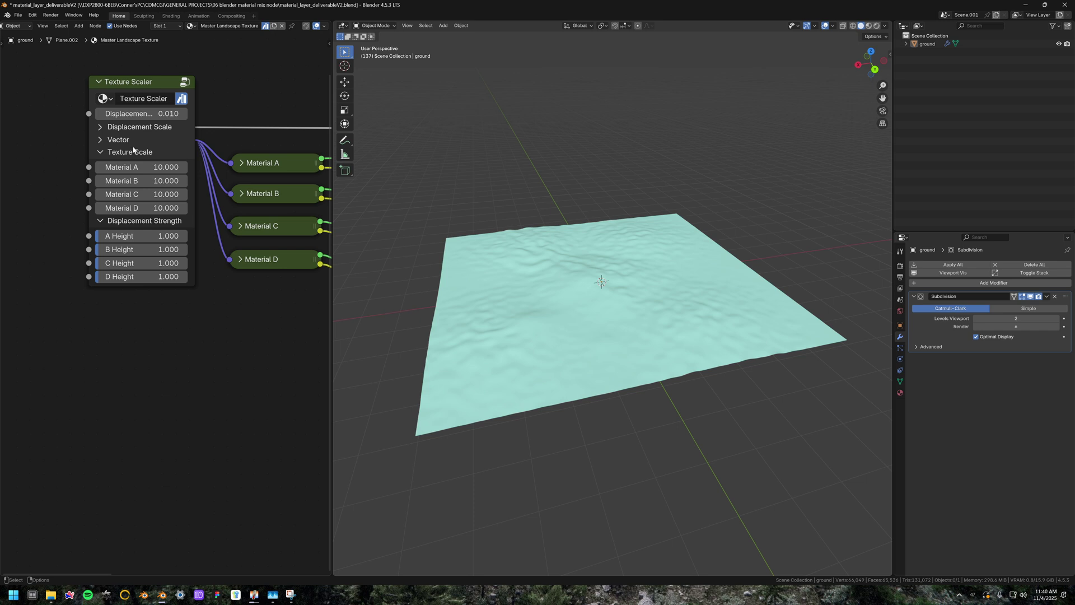
{"action": "left_click", "coordinate": [100, 140]}
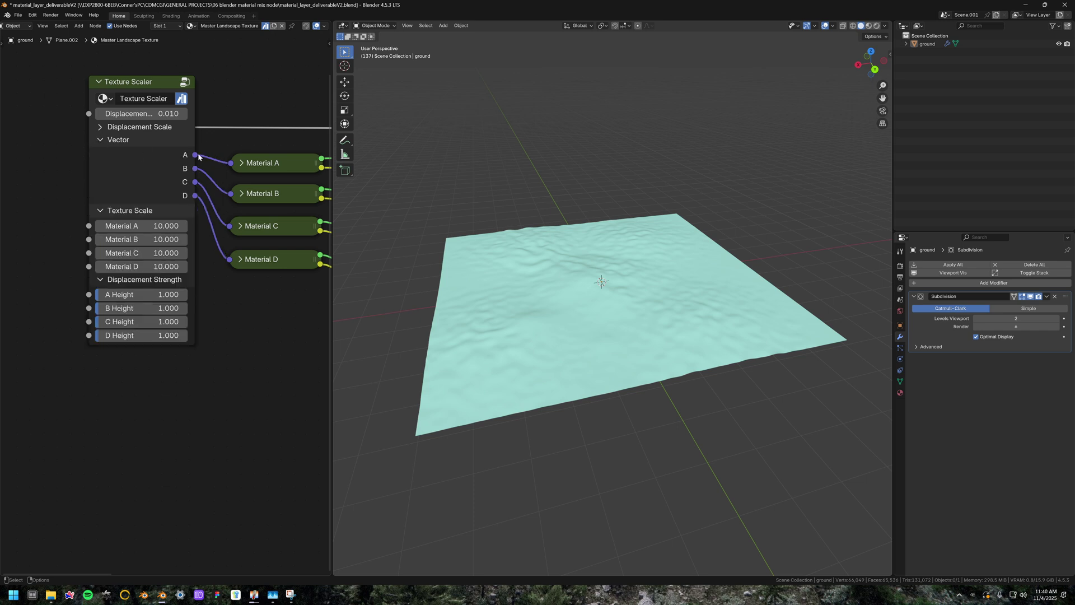
{"action": "left_click", "coordinate": [100, 140]}
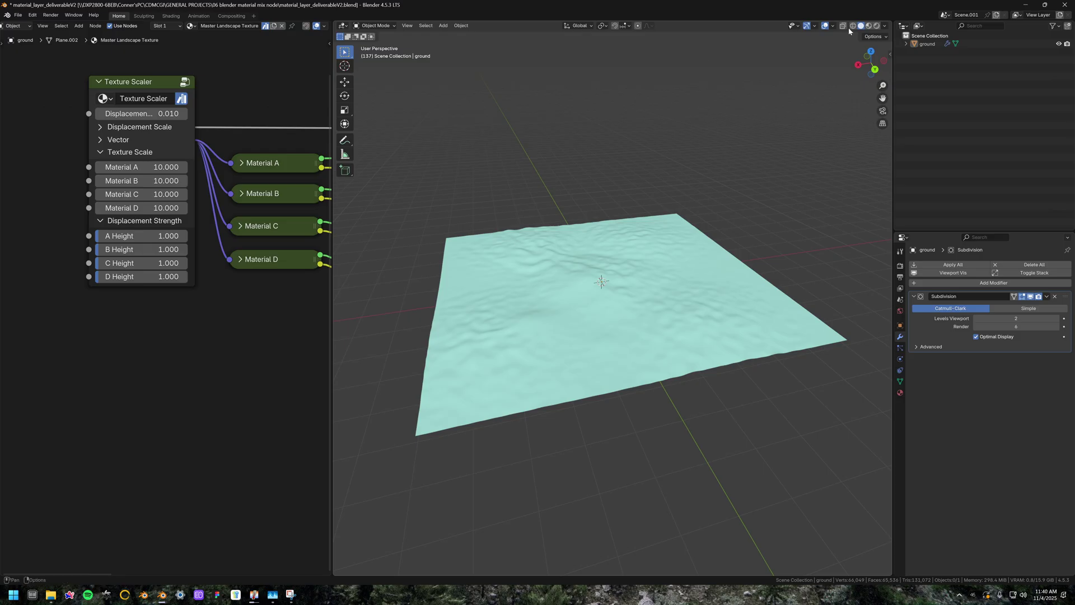
Step: Switch the viewport to Material Preview shading and look at the ground's false-color layers up close
{"action": "left_click", "coordinate": [868, 25]}
{"action": "mouse_move", "coordinate": [718, 132]}
{"action": "middle_mouse_down"}
{"action": "mouse_move", "coordinate": [667, 241]}
{"action": "mouse_move", "coordinate": [717, 235]}
{"action": "mouse_move", "coordinate": [744, 203]}
{"action": "mouse_move", "coordinate": [481, 314]}
{"action": "middle_mouse_up"}
{"action": "scroll", "coordinate": [675, 209], "scroll_direction": "up", "scroll_amount": 5}
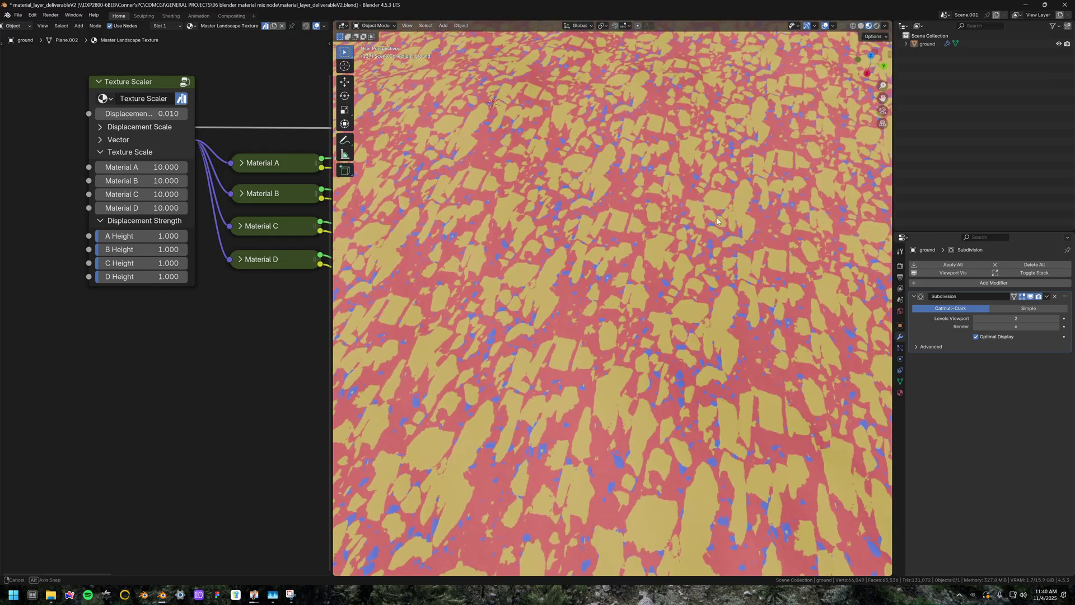
Step: Set Material D's texture scale in the Texture Scaler to 12.2
{"action": "middle_click_drag", "start_coordinate": [275, 301], "coordinate": [0, 289]}
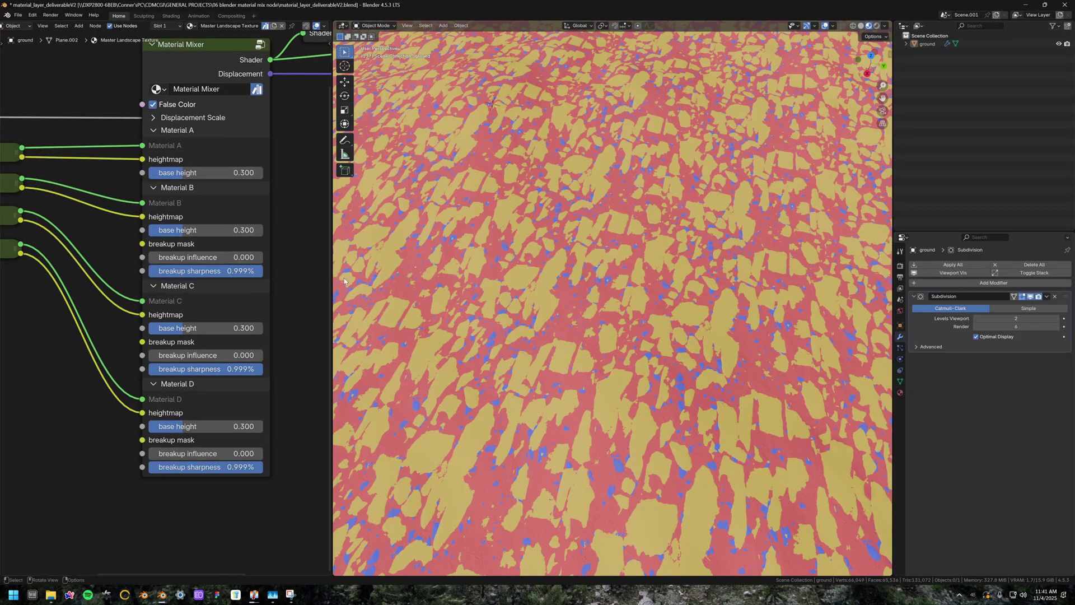
{"action": "scroll", "coordinate": [296, 270], "scroll_direction": "down", "scroll_amount": 1}
{"action": "middle_click_drag", "start_coordinate": [295, 273], "coordinate": [544, 314]}
{"action": "scroll", "coordinate": [128, 247], "scroll_direction": "up", "scroll_amount": 1}
{"action": "mouse_move", "coordinate": [112, 247]}
{"action": "left_mouse_down"}
{"action": "mouse_move", "coordinate": [472, 247]}
{"action": "mouse_move", "coordinate": [95, 247]}
{"action": "left_mouse_up"}
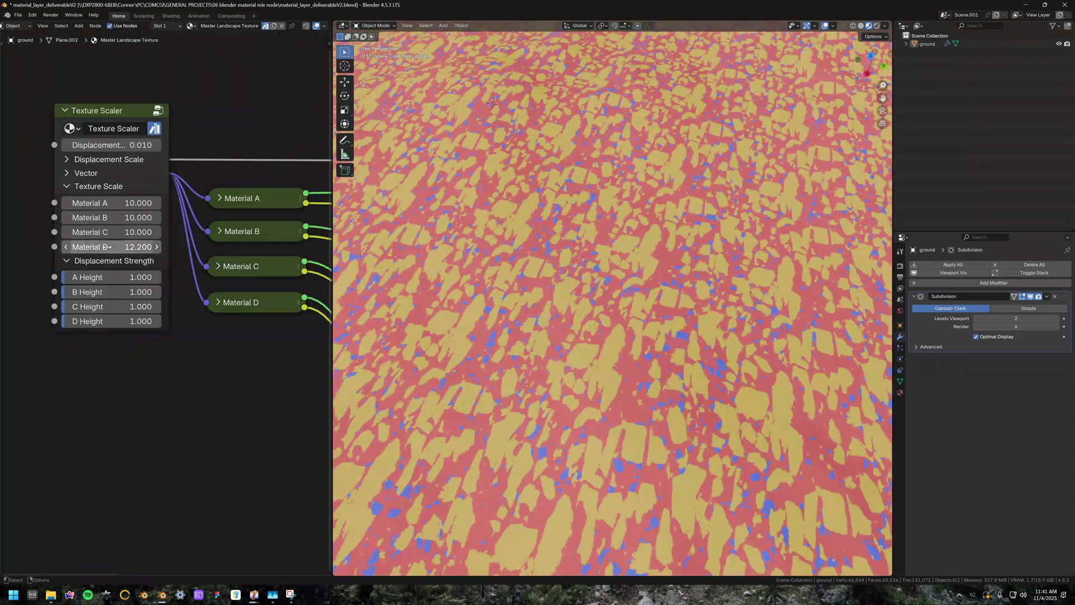
Step: Raise the ground's Subdivision viewport level to 5 and inspect the displaced surface
{"action": "left_click", "coordinate": [1058, 318]}
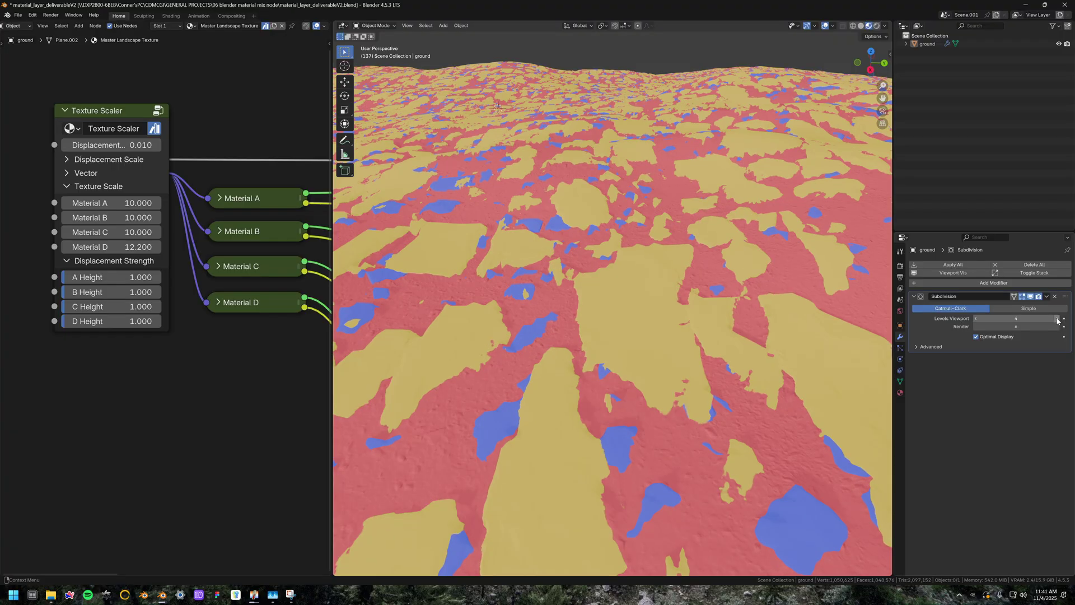
{"action": "left_click", "coordinate": [1058, 318]}
{"action": "left_click", "coordinate": [1058, 318]}
{"action": "scroll", "coordinate": [660, 240], "scroll_direction": "down", "scroll_amount": 6}
{"action": "middle_click_drag", "start_coordinate": [661, 239], "coordinate": [652, 271]}
{"action": "scroll", "coordinate": [721, 261], "scroll_direction": "up", "scroll_amount": 6}
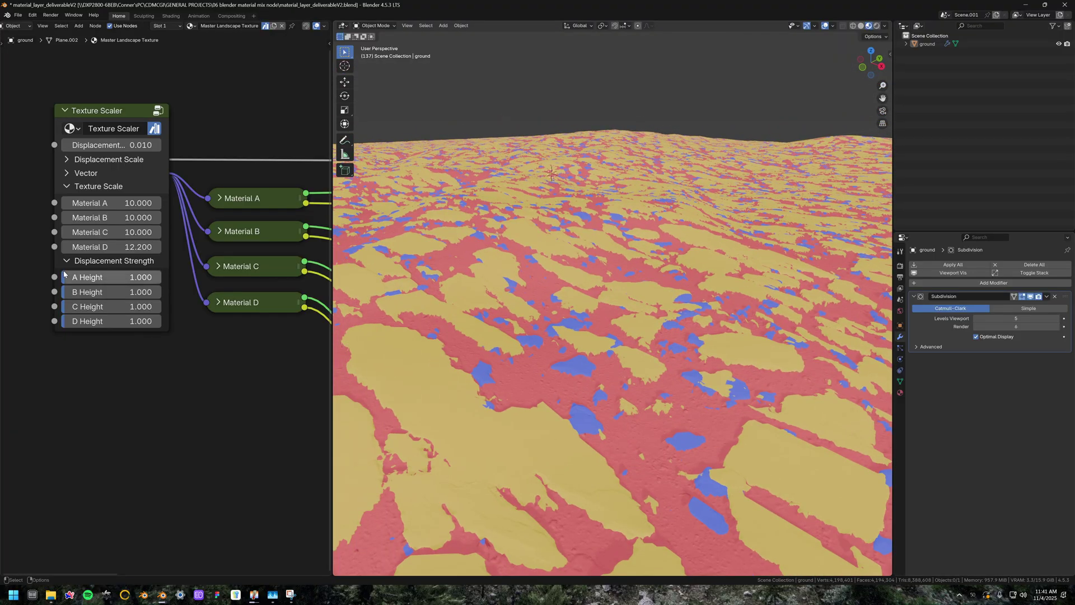
Step: Set the Texture Scaler's D Height displacement strength to 1.117
{"action": "left_click_drag", "start_coordinate": [112, 321], "coordinate": [277, 321]}
{"action": "left_click_drag", "start_coordinate": [150, 321], "coordinate": [66, 320]}
{"action": "left_click_drag", "start_coordinate": [66, 306], "coordinate": [114, 306]}
Step: Look inside the Texture Scaler group at its Group Input and Multiply nodes, and return to the main material tree
{"action": "left_click", "coordinate": [157, 110]}
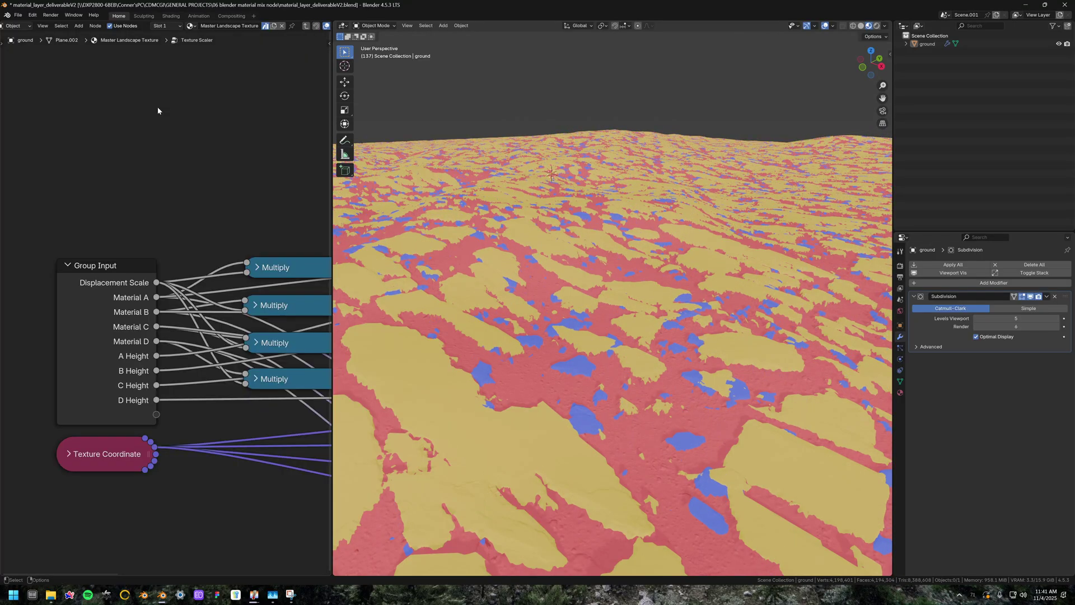
{"action": "key", "text": "ctrl+Tab"}
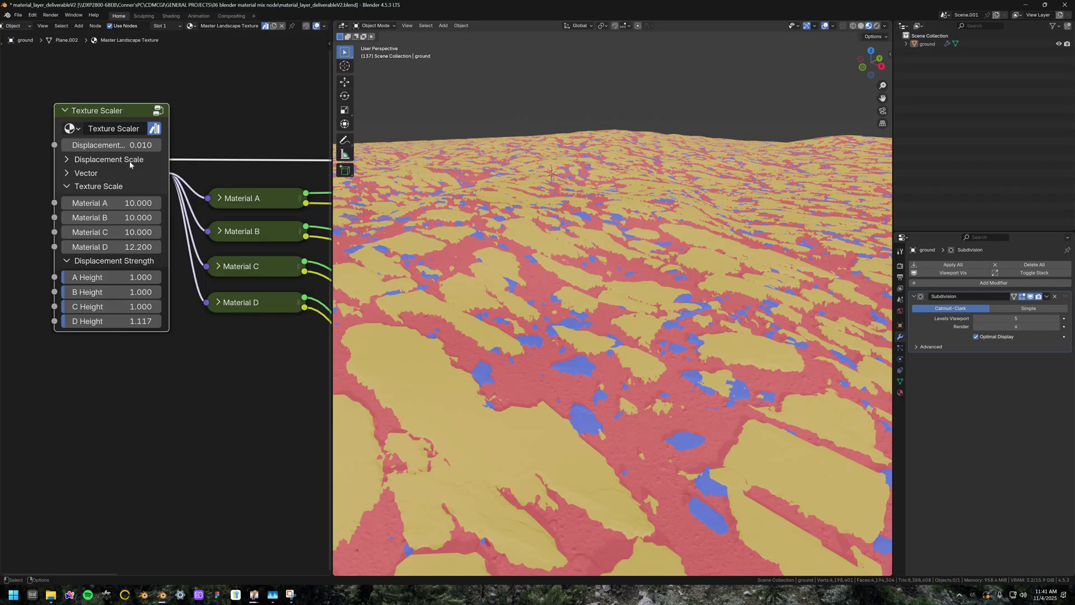
{"action": "left_click", "coordinate": [244, 343]}
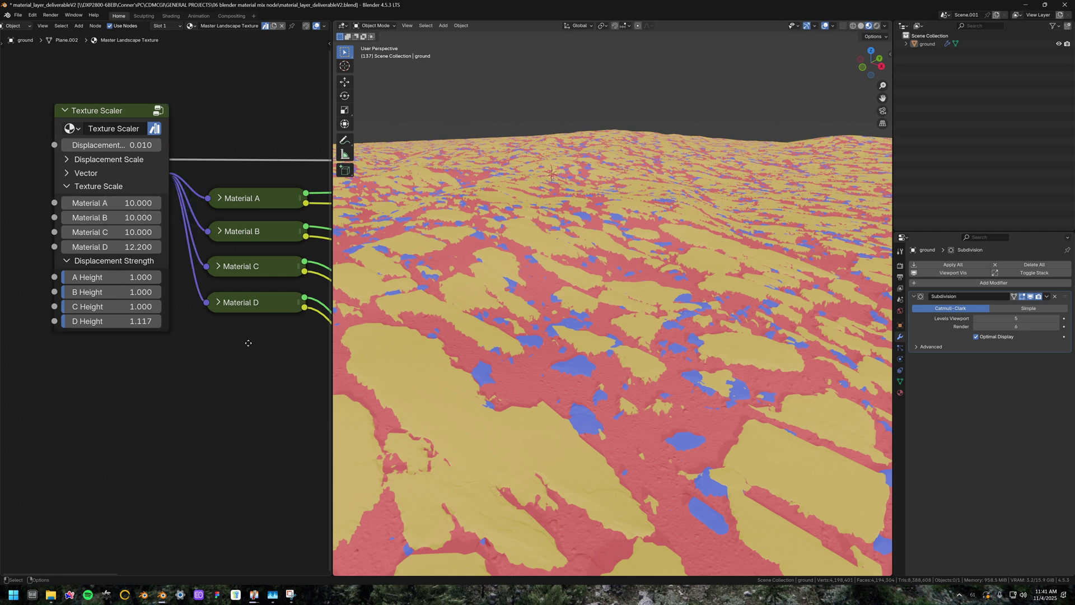
Step: Turn off False Color in the Material Mixer to show the real textures on the ground
{"action": "scroll", "coordinate": [219, 98], "scroll_direction": "up", "scroll_amount": 2}
{"action": "mouse_move", "coordinate": [218, 98]}
{"action": "middle_mouse_down"}
{"action": "mouse_move", "coordinate": [218, 82]}
{"action": "mouse_move", "coordinate": [316, 85]}
{"action": "mouse_move", "coordinate": [199, 107]}
{"action": "middle_mouse_up"}
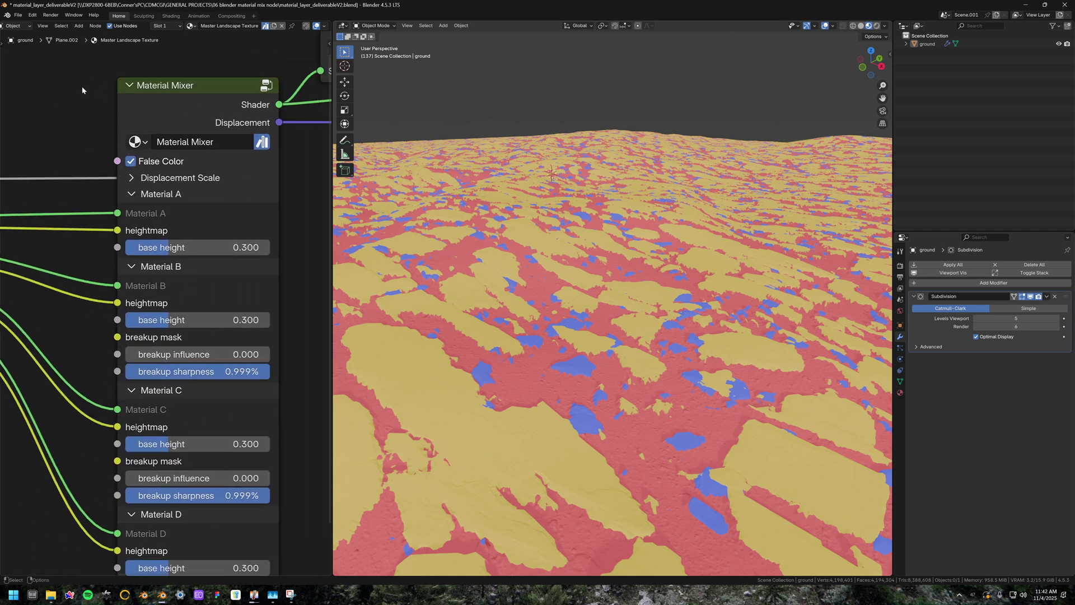
{"action": "middle_click_drag", "start_coordinate": [314, 246], "coordinate": [294, 181]}
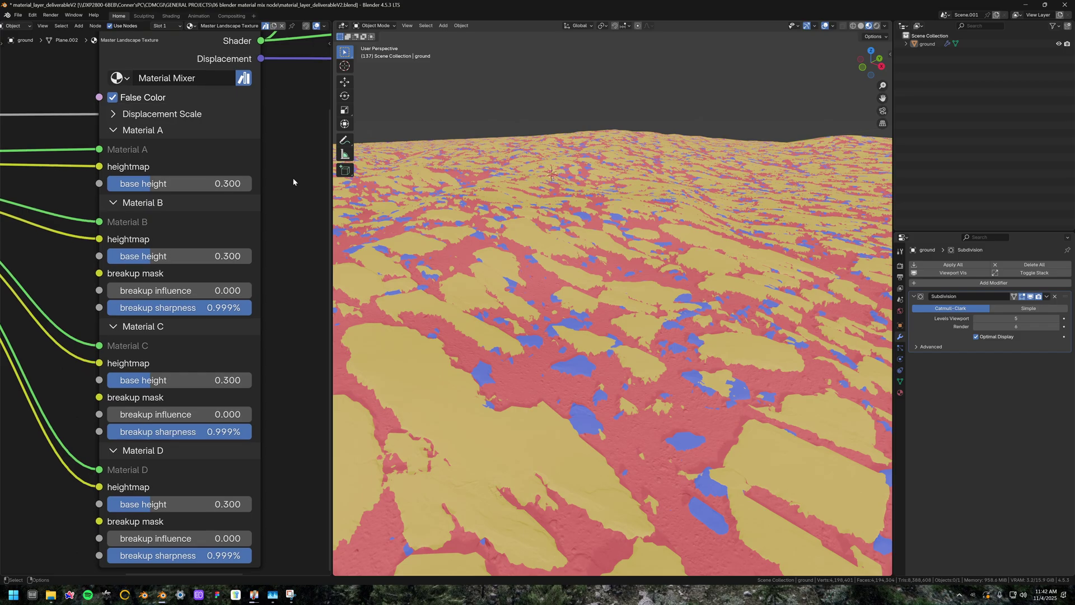
{"action": "left_click", "coordinate": [112, 97]}
{"action": "middle_click_drag", "start_coordinate": [582, 240], "coordinate": [696, 245]}
Step: Set the base height of Materials A, B, C and D in the Material Mixer to 0
{"action": "left_click_drag", "start_coordinate": [173, 185], "coordinate": [126, 185]}
{"action": "left_click_drag", "start_coordinate": [161, 256], "coordinate": [115, 256]}
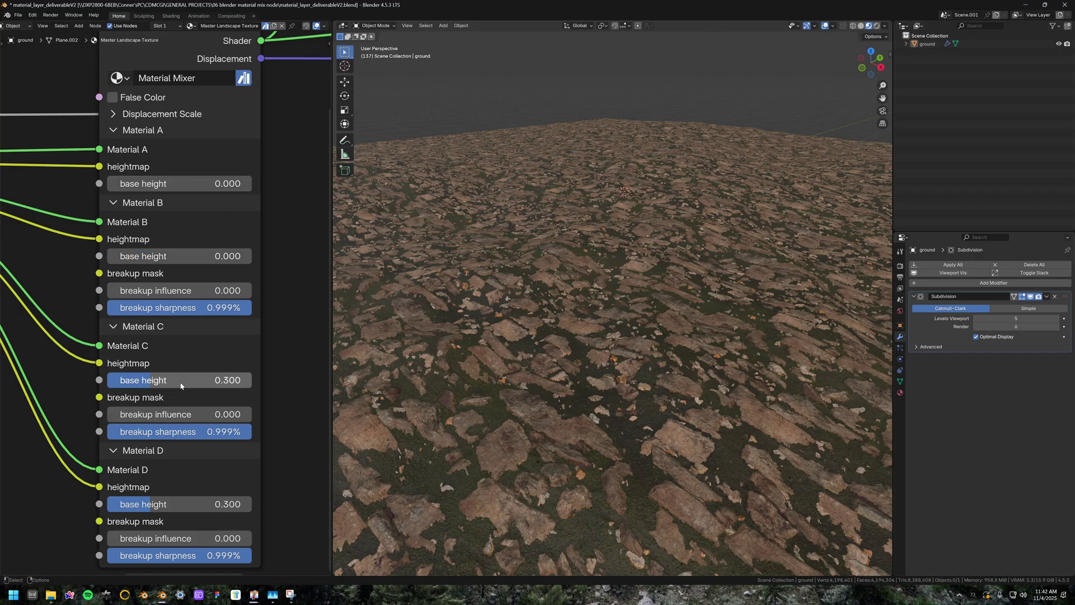
{"action": "left_click_drag", "start_coordinate": [247, 380], "coordinate": [168, 380]}
{"action": "left_click_drag", "start_coordinate": [226, 504], "coordinate": [168, 504]}
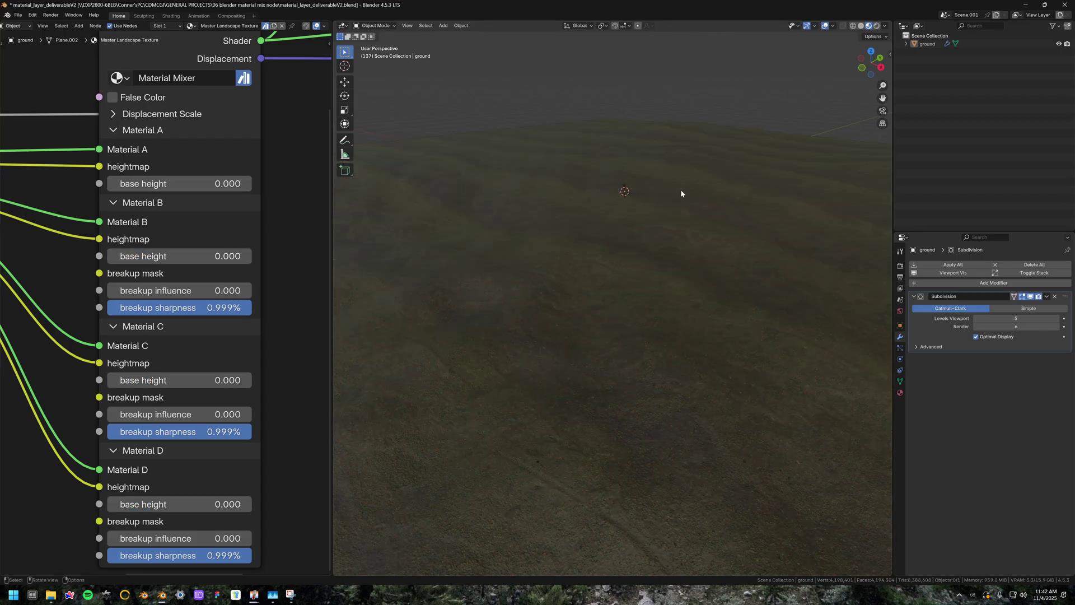
Step: Set Material D's base height in the Material Mixer to 0.298 and inspect the rocks on the ground
{"action": "middle_click_drag", "start_coordinate": [684, 194], "coordinate": [641, 170]}
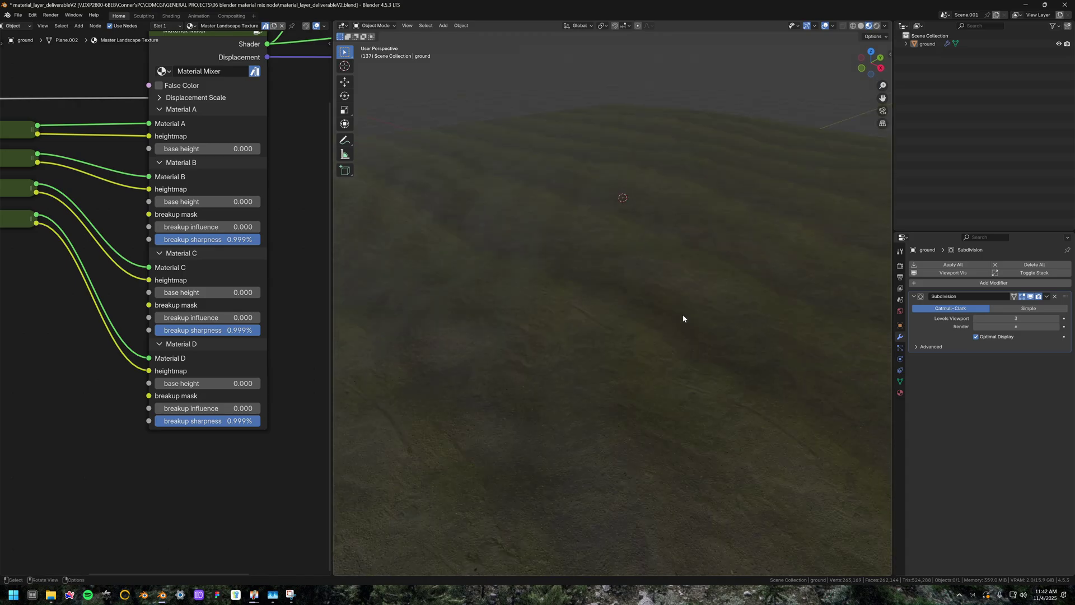
{"action": "mouse_move", "coordinate": [202, 383]}
{"action": "left_mouse_down"}
{"action": "mouse_move", "coordinate": [258, 383]}
{"action": "mouse_move", "coordinate": [163, 383]}
{"action": "mouse_move", "coordinate": [186, 383]}
{"action": "left_mouse_up"}
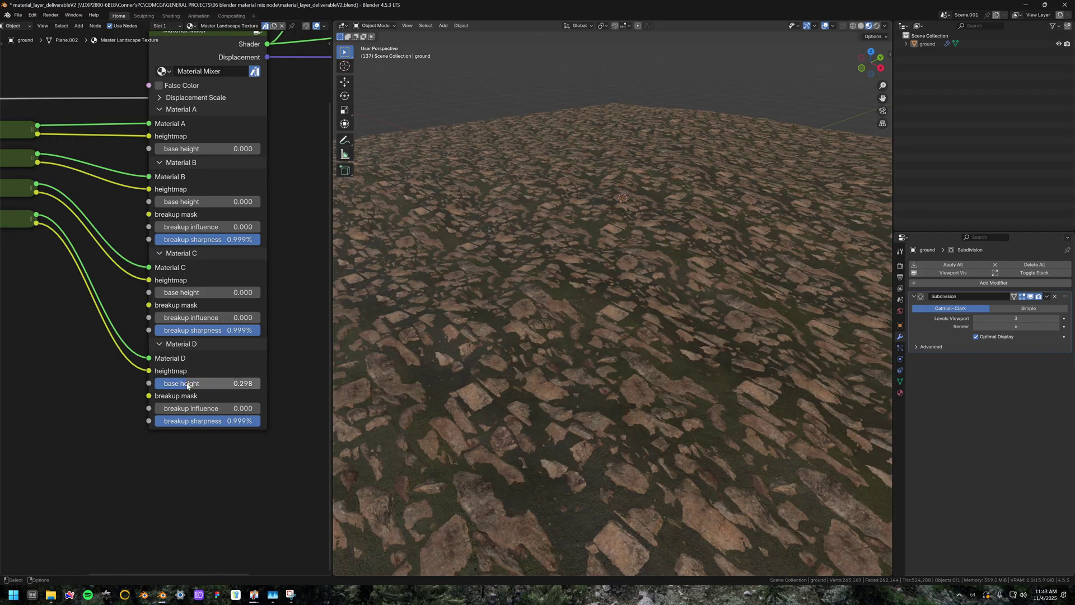
{"action": "middle_click_drag", "start_coordinate": [594, 191], "coordinate": [649, 323]}
{"action": "scroll", "coordinate": [570, 284], "scroll_direction": "down", "scroll_amount": 6}
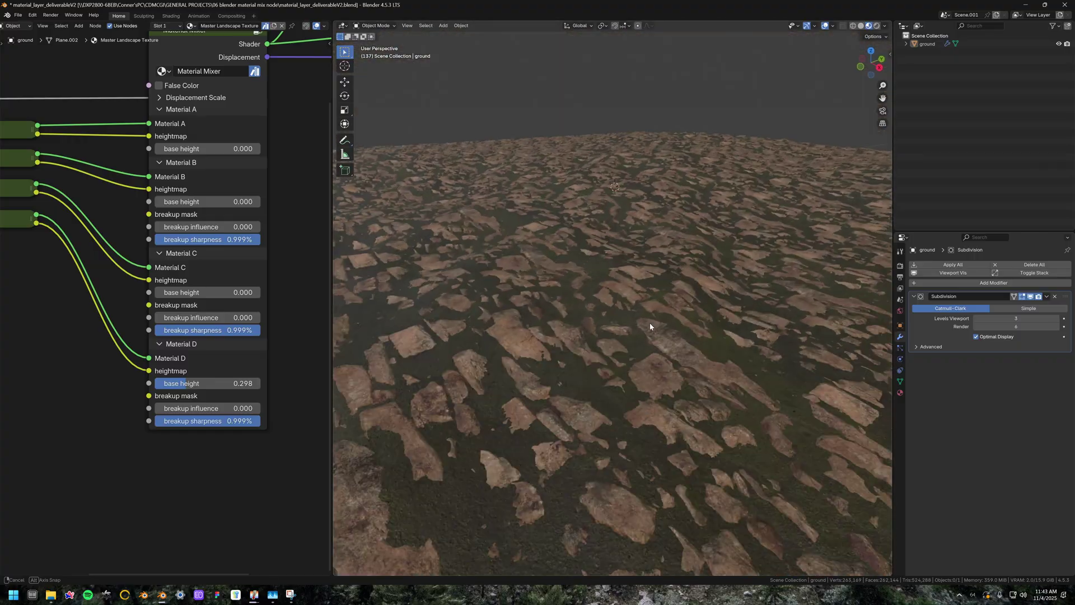
Step: Add a Noise Texture node below the Texture Scaler
{"action": "scroll", "coordinate": [649, 323], "scroll_direction": "down", "scroll_amount": 5}
{"action": "middle_click_drag", "start_coordinate": [77, 392], "coordinate": [218, 364]}
{"action": "scroll", "coordinate": [220, 381], "scroll_direction": "down", "scroll_amount": 4}
{"action": "scroll", "coordinate": [119, 393], "scroll_direction": "up", "scroll_amount": 1}
{"action": "key", "text": "shift+a"}
{"action": "type", "text": "no"}
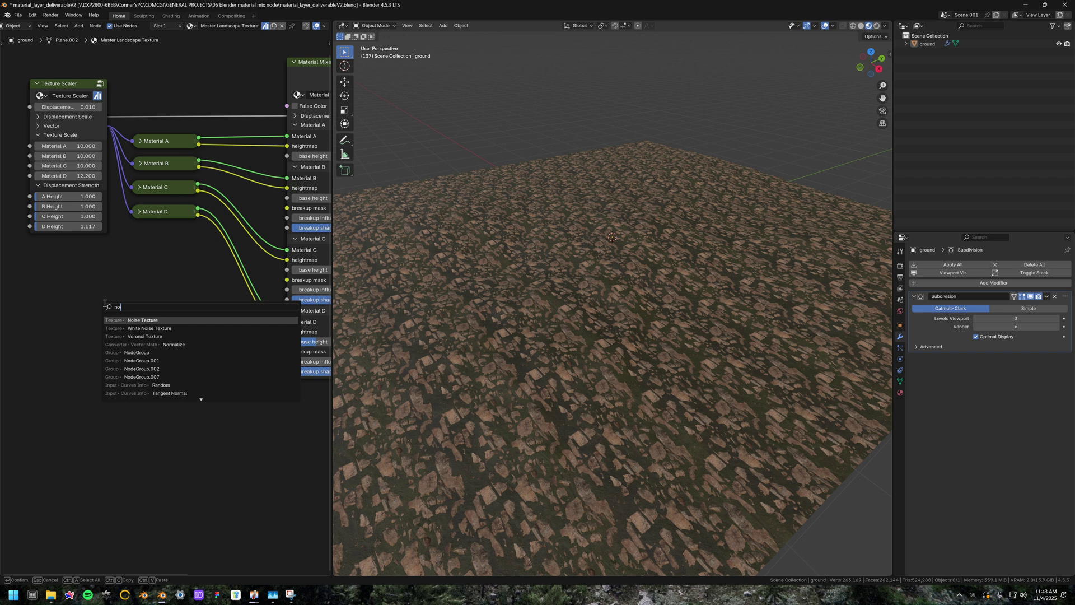
{"action": "left_click", "coordinate": [139, 317]}
{"action": "left_click", "coordinate": [54, 282]}
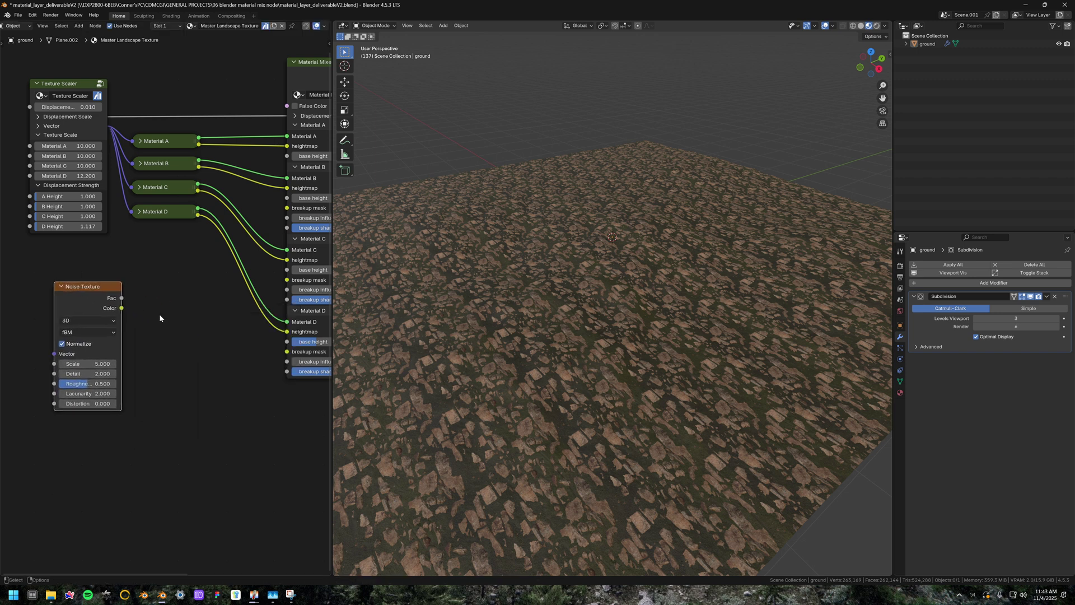
Step: Connect the Noise Texture's Fac output to Material D's breakup mask and set Material D's base height to 0.313
{"action": "middle_click_drag", "start_coordinate": [196, 345], "coordinate": [145, 354]}
{"action": "scroll", "coordinate": [145, 354], "scroll_direction": "down", "scroll_amount": 3}
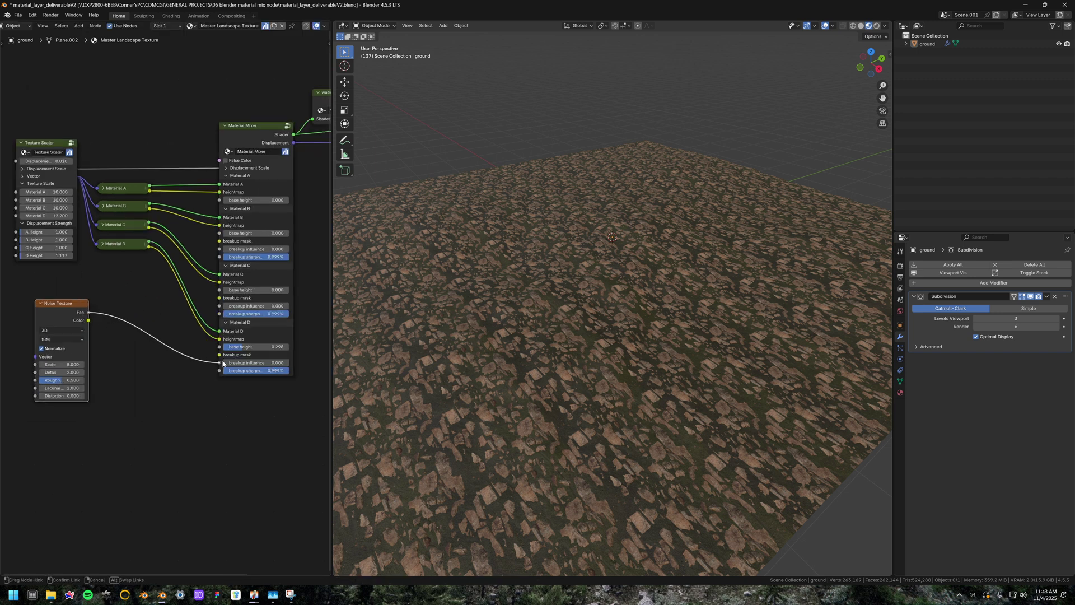
{"action": "left_click_drag", "start_coordinate": [221, 357], "coordinate": [243, 347]}
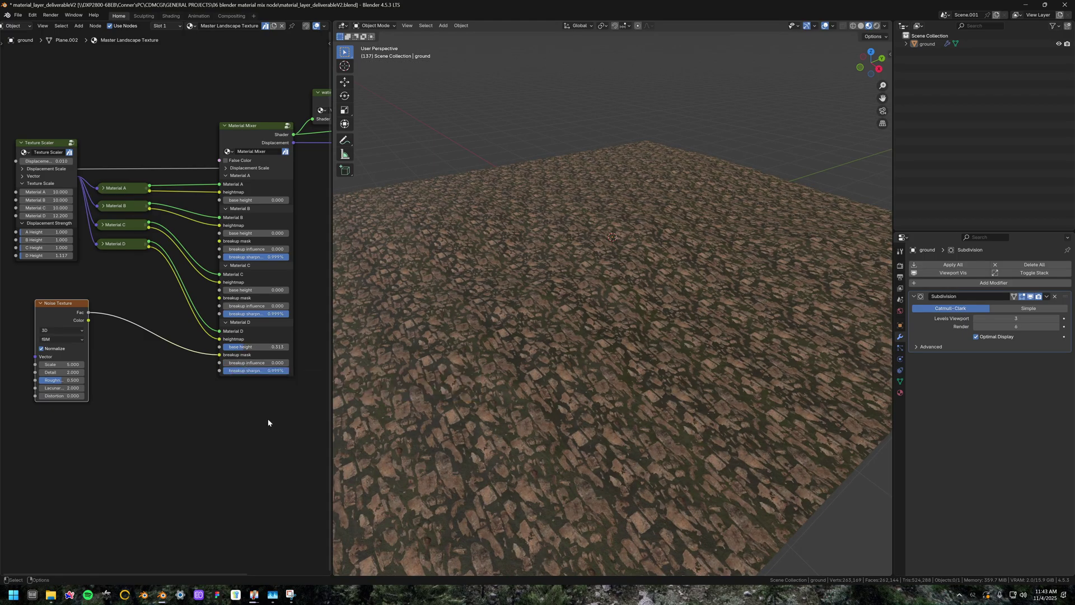
Step: Try stronger breakup influence on Material D in the Material Mixer and settle on 0.122
{"action": "scroll", "coordinate": [267, 419], "scroll_direction": "up", "scroll_amount": 5}
{"action": "middle_click_drag", "start_coordinate": [254, 424], "coordinate": [171, 419]}
{"action": "left_click_drag", "start_coordinate": [188, 386], "coordinate": [209, 386]}
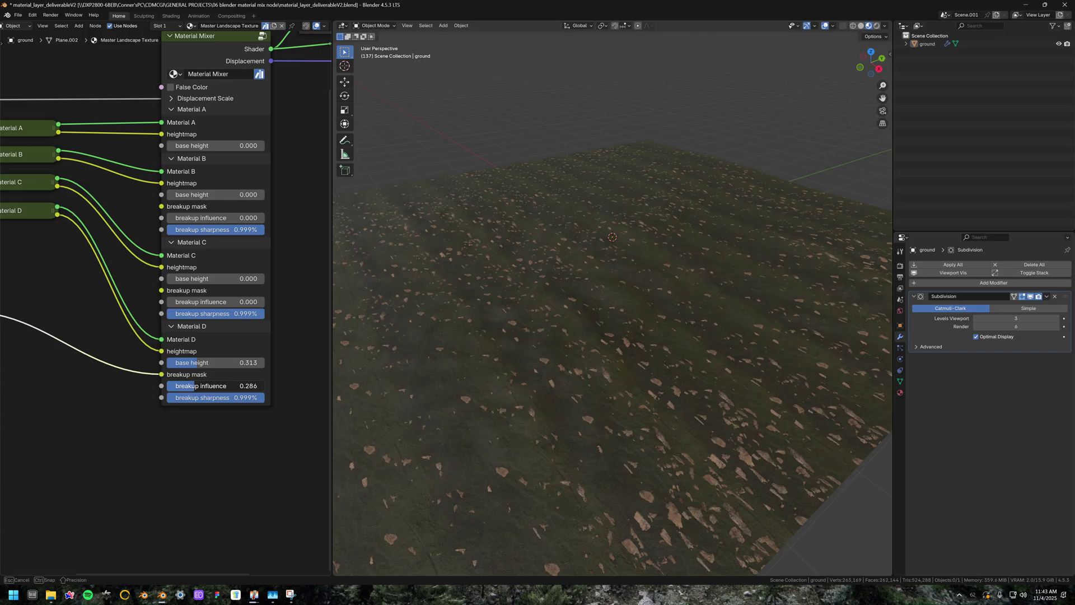
{"action": "left_click_drag", "start_coordinate": [216, 387], "coordinate": [166, 387]}
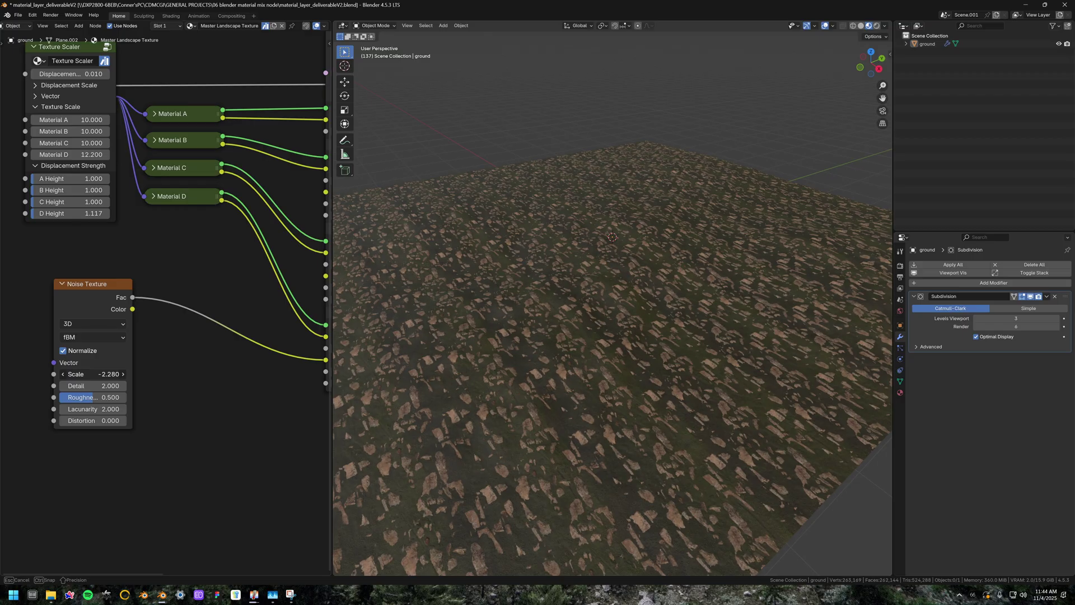
Step: Set the noise scale to -2.630 and insert a Constant Color Ramp before Material D's breakup mask, with its white stop at 0.517
{"action": "left_click_drag", "start_coordinate": [92, 374], "coordinate": [73, 374]}
{"action": "left_click_drag", "start_coordinate": [109, 285], "coordinate": [109, 364]}
{"action": "left_click_drag", "start_coordinate": [154, 330], "coordinate": [165, 335]}
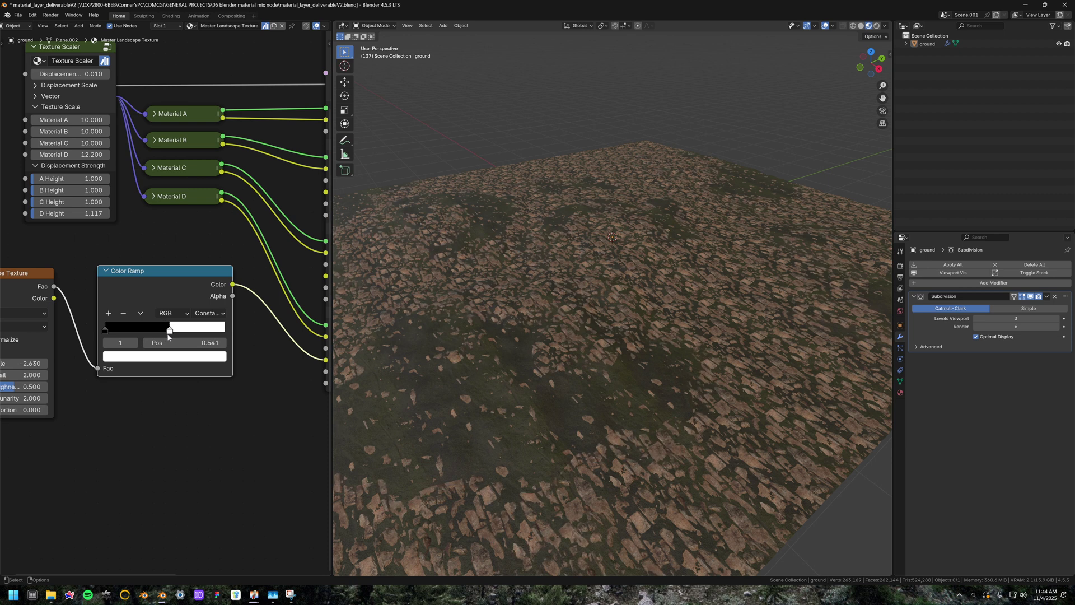
Step: Reduce Material D's breakup sharpness to about 0.850 while checking the rock edges up close
{"action": "middle_click_drag", "start_coordinate": [291, 370], "coordinate": [167, 371]}
{"action": "scroll", "coordinate": [272, 381], "scroll_direction": "down", "scroll_amount": 2}
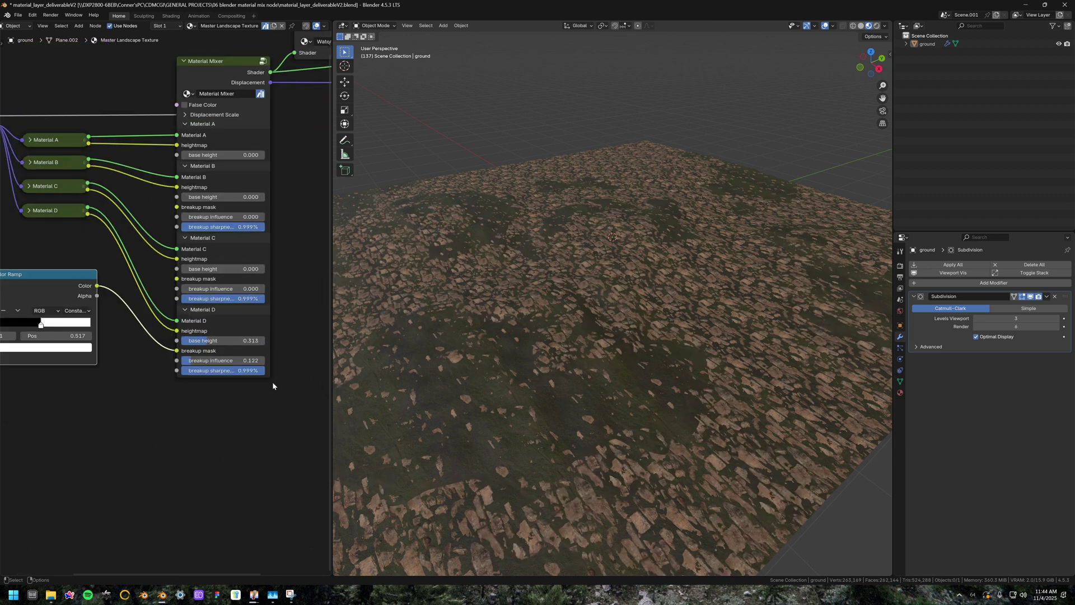
{"action": "scroll", "coordinate": [272, 381], "scroll_direction": "up", "scroll_amount": 1}
{"action": "scroll", "coordinate": [613, 395], "scroll_direction": "up", "scroll_amount": 6}
{"action": "middle_click_drag", "start_coordinate": [613, 395], "coordinate": [577, 385]}
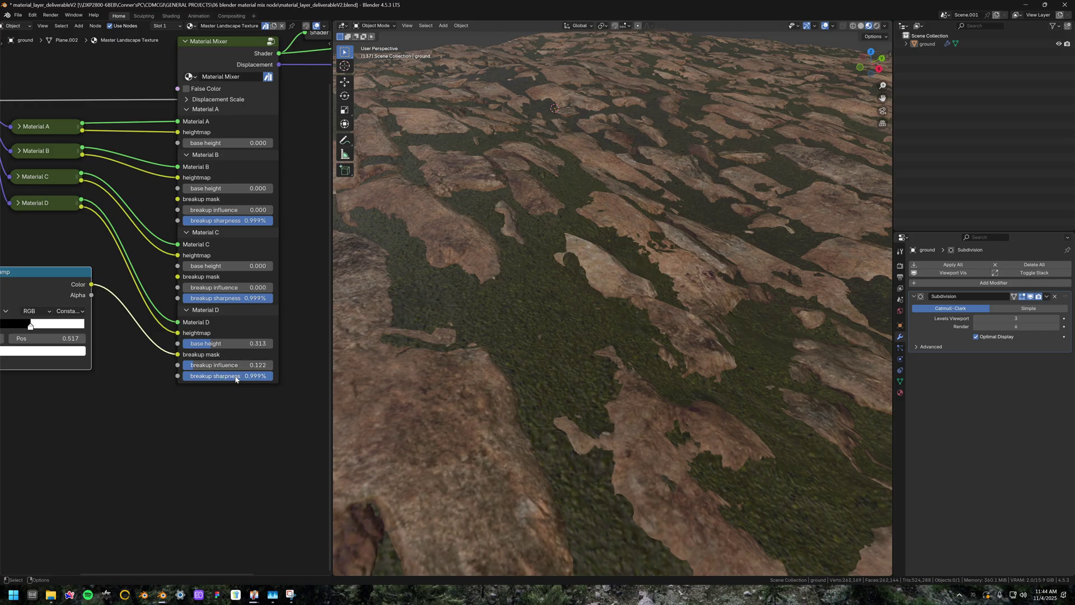
{"action": "left_click_drag", "start_coordinate": [255, 379], "coordinate": [230, 378]}
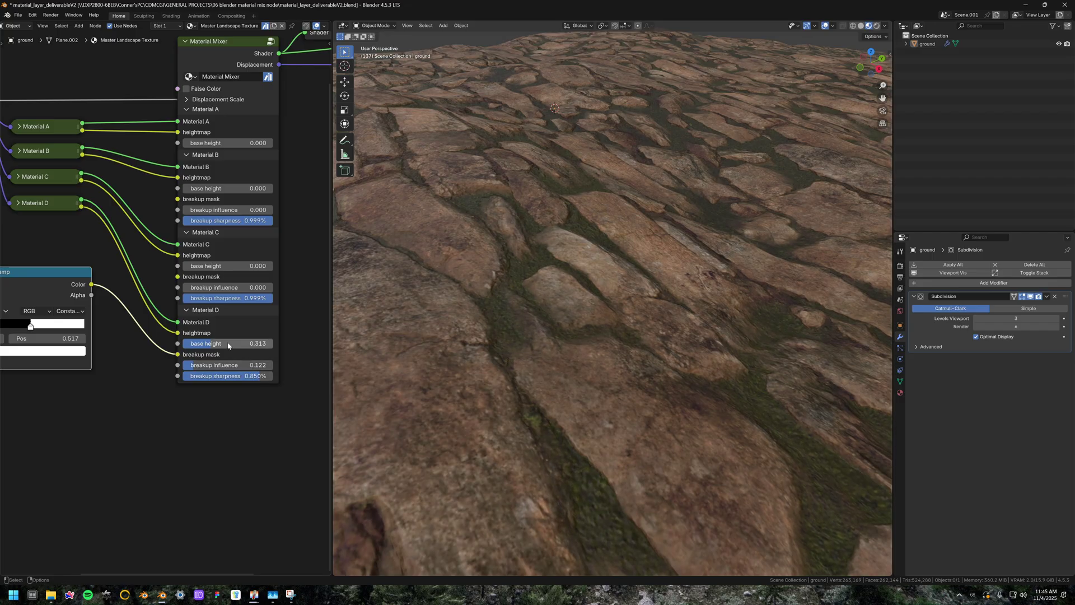
Step: Lower Material D's base height to 0.172 and look over the whole ground
{"action": "mouse_move", "coordinate": [228, 345]}
{"action": "left_mouse_down"}
{"action": "mouse_move", "coordinate": [203, 345]}
{"action": "mouse_move", "coordinate": [213, 344]}
{"action": "left_mouse_up"}
{"action": "scroll", "coordinate": [643, 247], "scroll_direction": "down", "scroll_amount": 8}
{"action": "scroll", "coordinate": [643, 247], "scroll_direction": "up", "scroll_amount": 3}
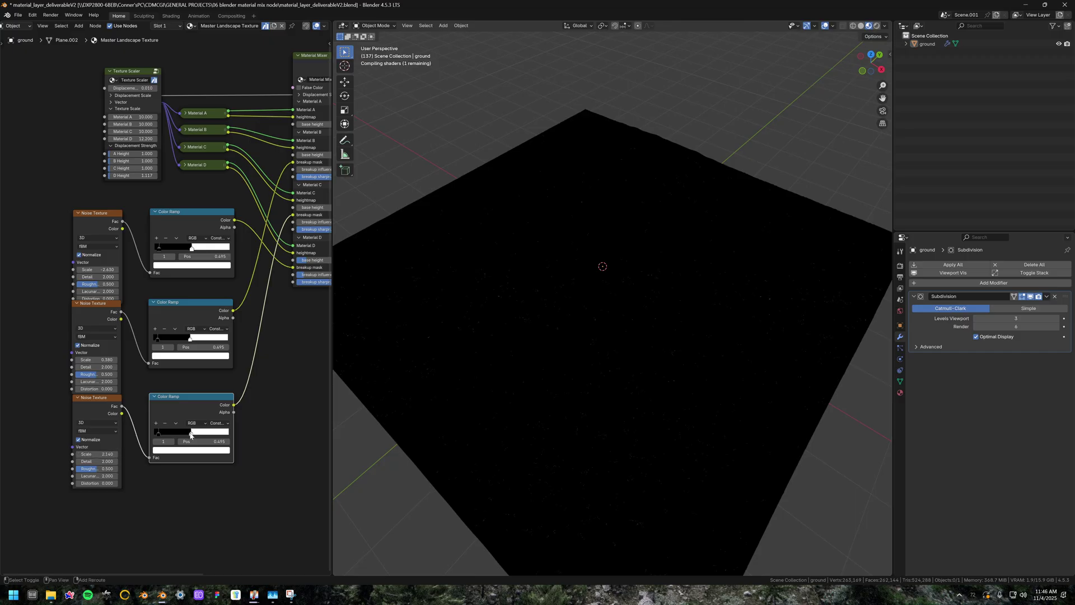
Step: Move the white stop of Material C's mask Color Ramp to about 0.698, and set base heights of 0.282 for Material C and 0.523 for Material B
{"action": "left_click_drag", "start_coordinate": [190, 432], "coordinate": [206, 432]}
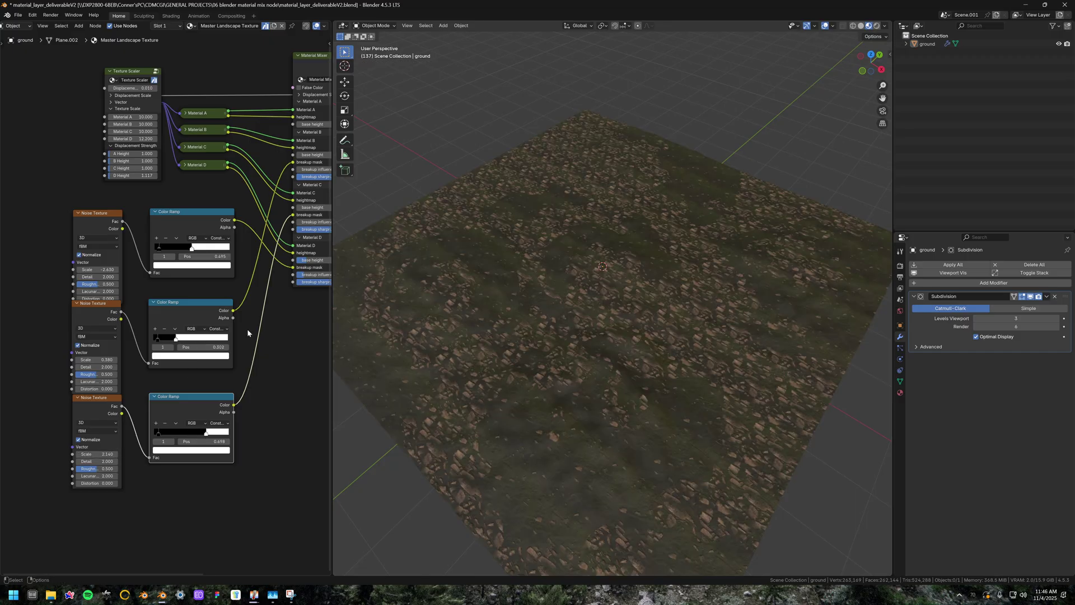
{"action": "middle_click_drag", "start_coordinate": [300, 355], "coordinate": [169, 459]}
{"action": "scroll", "coordinate": [240, 291], "scroll_direction": "up", "scroll_amount": 8}
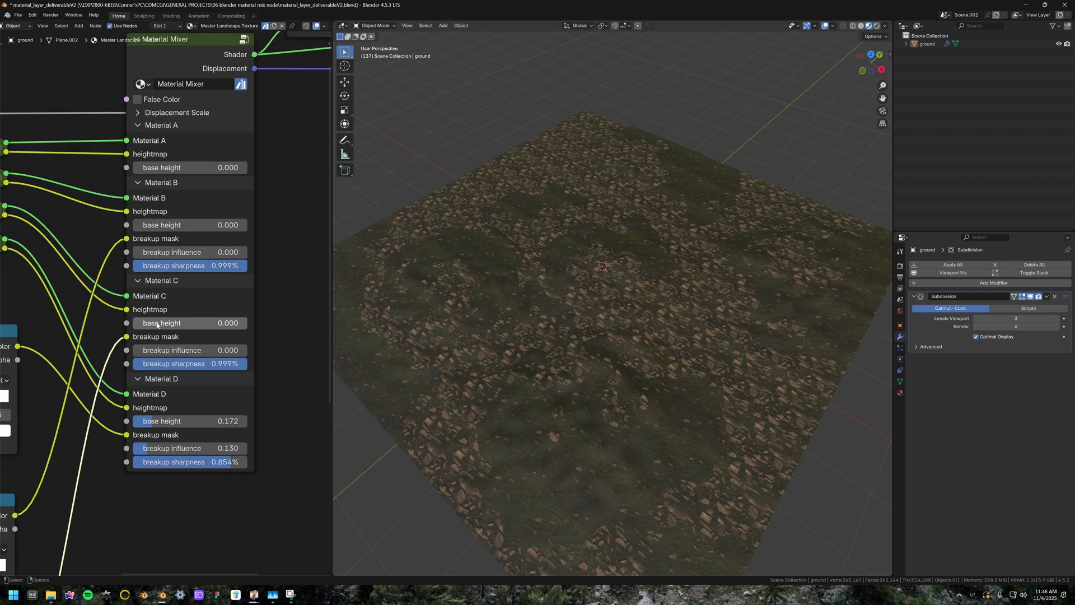
{"action": "mouse_move", "coordinate": [158, 324]}
{"action": "left_mouse_down"}
{"action": "mouse_move", "coordinate": [184, 323]}
{"action": "mouse_move", "coordinate": [165, 323]}
{"action": "left_mouse_up"}
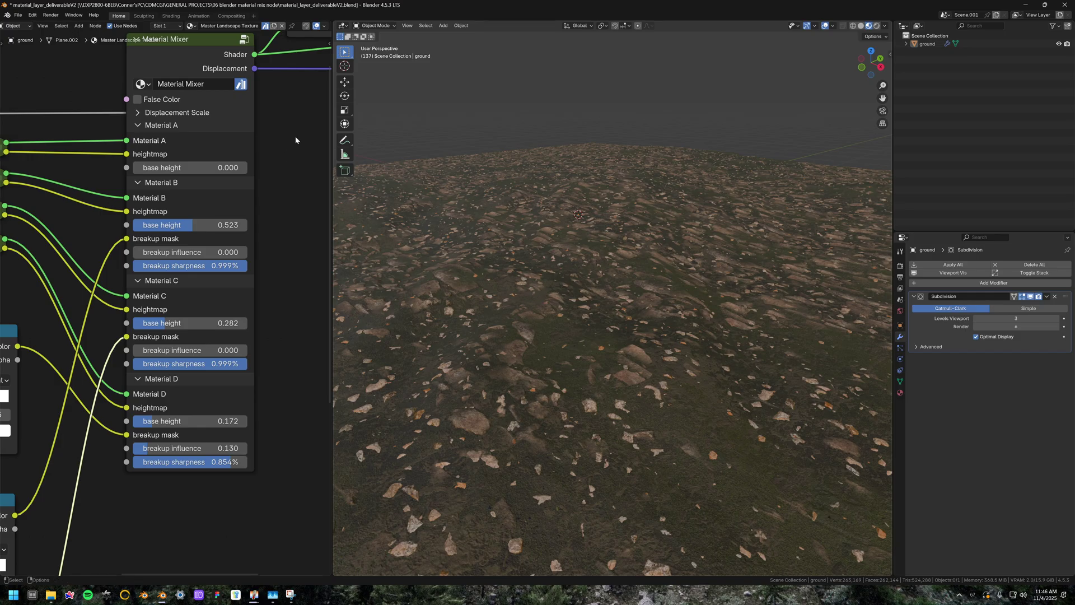
Step: Turn on False Color to examine how the four materials layer across the ground, and turn it off again
{"action": "left_click", "coordinate": [137, 100]}
{"action": "middle_click_drag", "start_coordinate": [737, 256], "coordinate": [706, 226]}
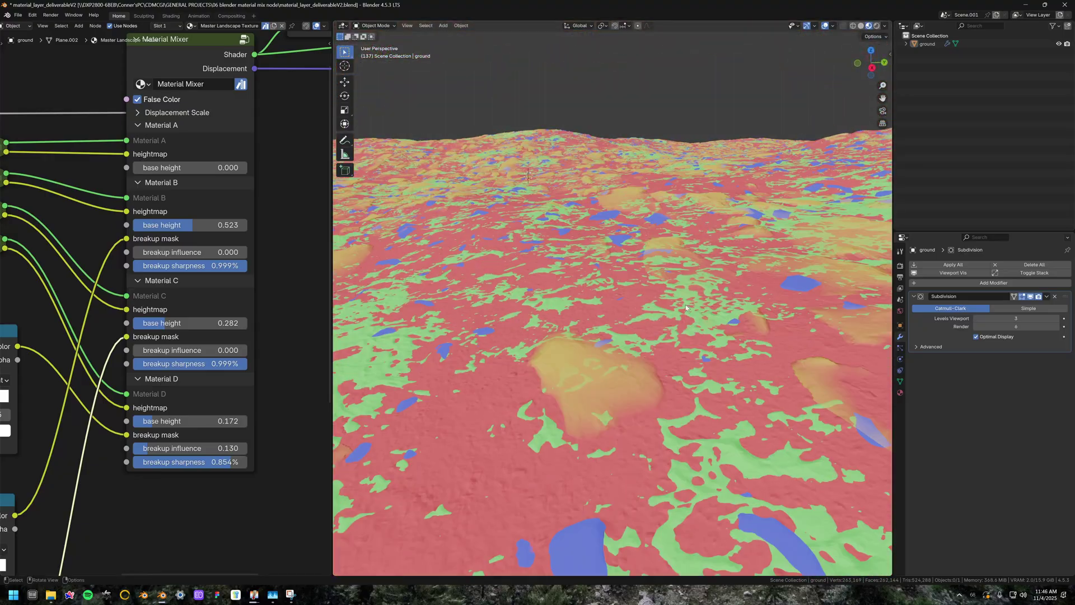
{"action": "middle_click_drag", "start_coordinate": [686, 308], "coordinate": [787, 292], "text": "shift"}
{"action": "left_click", "coordinate": [137, 99]}
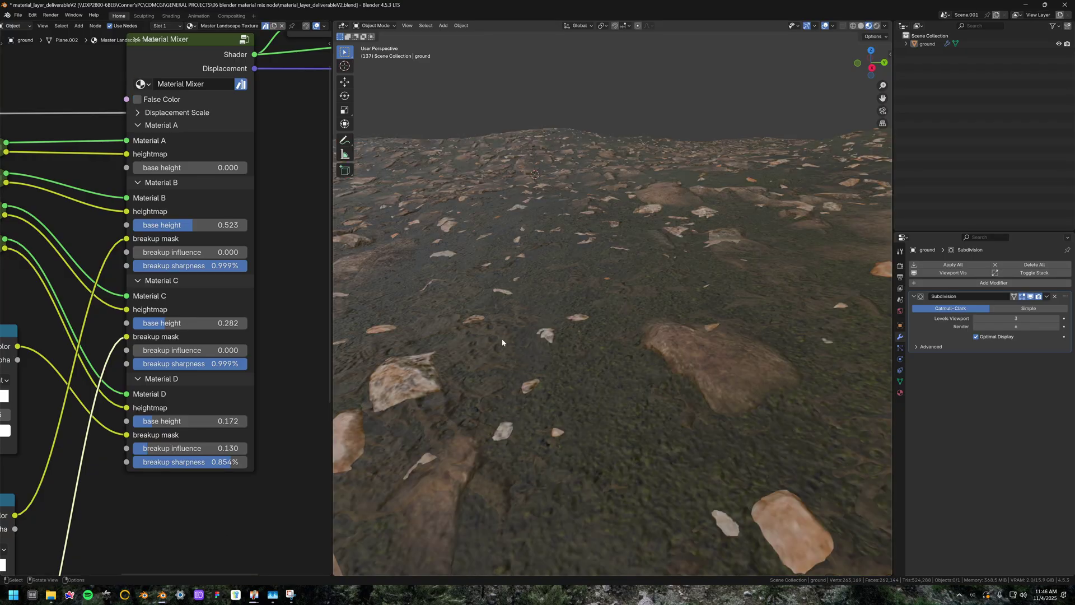
Step: Turn on False Color and lower the breakup sharpness to about 0.824 for Material B and 0.885 for Material C
{"action": "left_click", "coordinate": [137, 99]}
{"action": "middle_click_drag", "start_coordinate": [628, 280], "coordinate": [683, 323]}
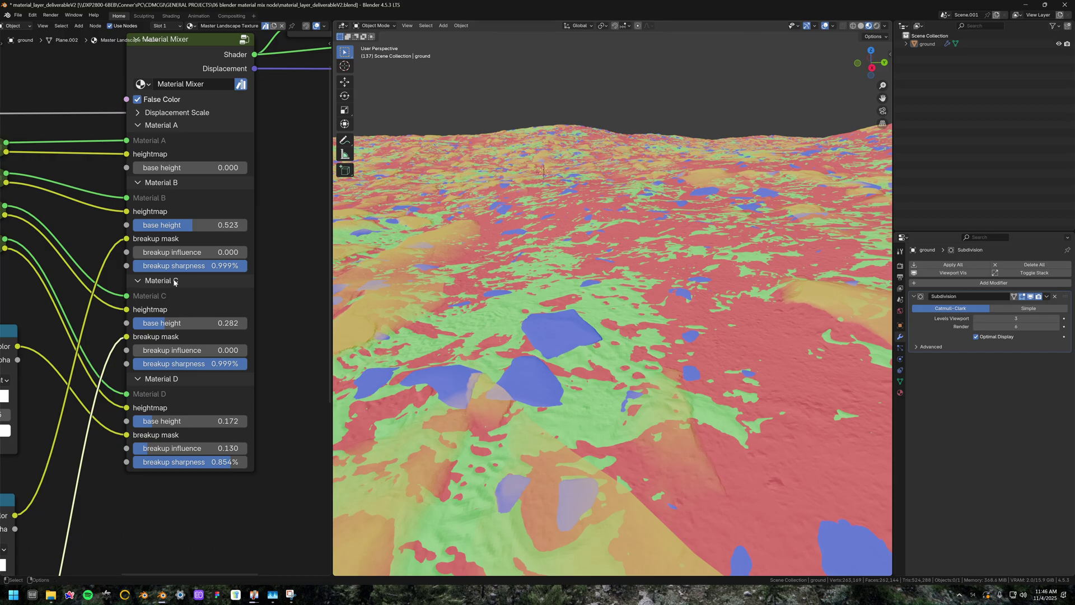
{"action": "mouse_move", "coordinate": [167, 251]}
{"action": "left_mouse_down"}
{"action": "mouse_move", "coordinate": [191, 252]}
{"action": "mouse_move", "coordinate": [168, 252]}
{"action": "left_mouse_up"}
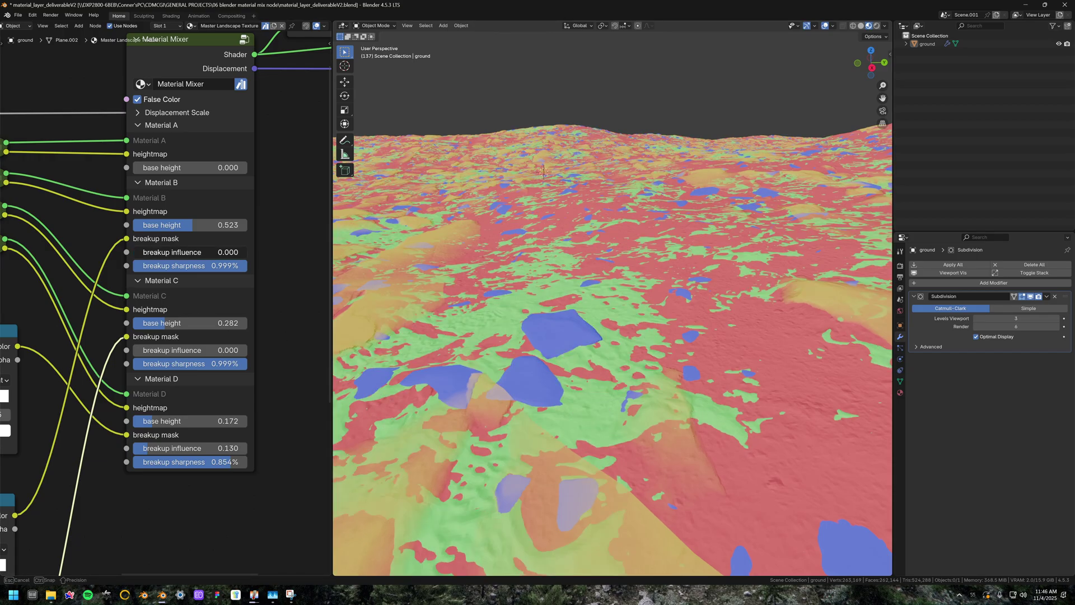
{"action": "mouse_move", "coordinate": [241, 265]}
{"action": "left_mouse_down"}
{"action": "mouse_move", "coordinate": [208, 265]}
{"action": "mouse_move", "coordinate": [227, 268]}
{"action": "left_mouse_up"}
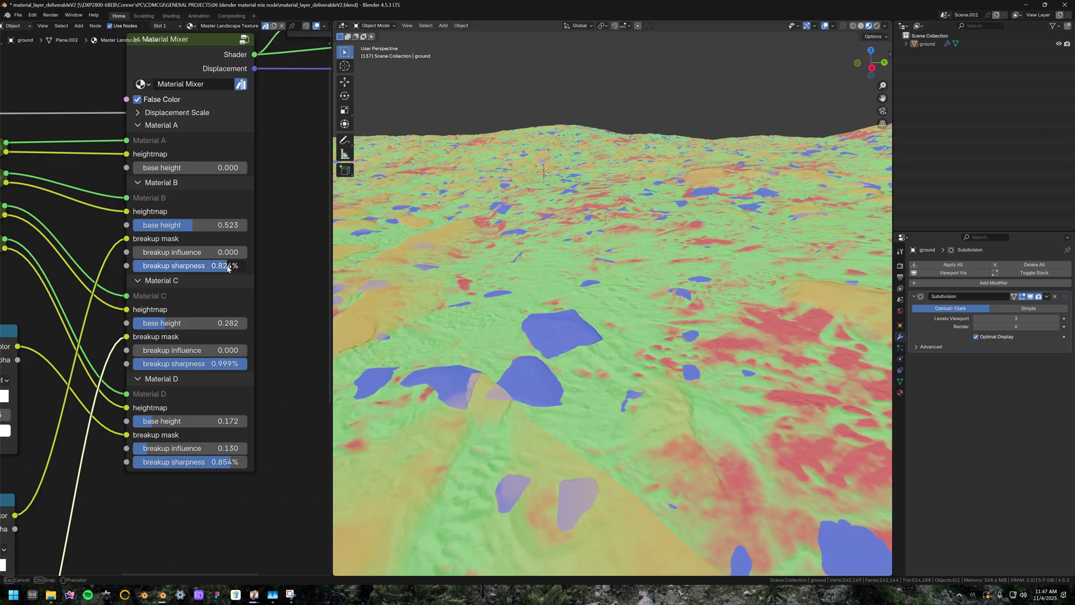
{"action": "left_click_drag", "start_coordinate": [235, 363], "coordinate": [226, 363]}
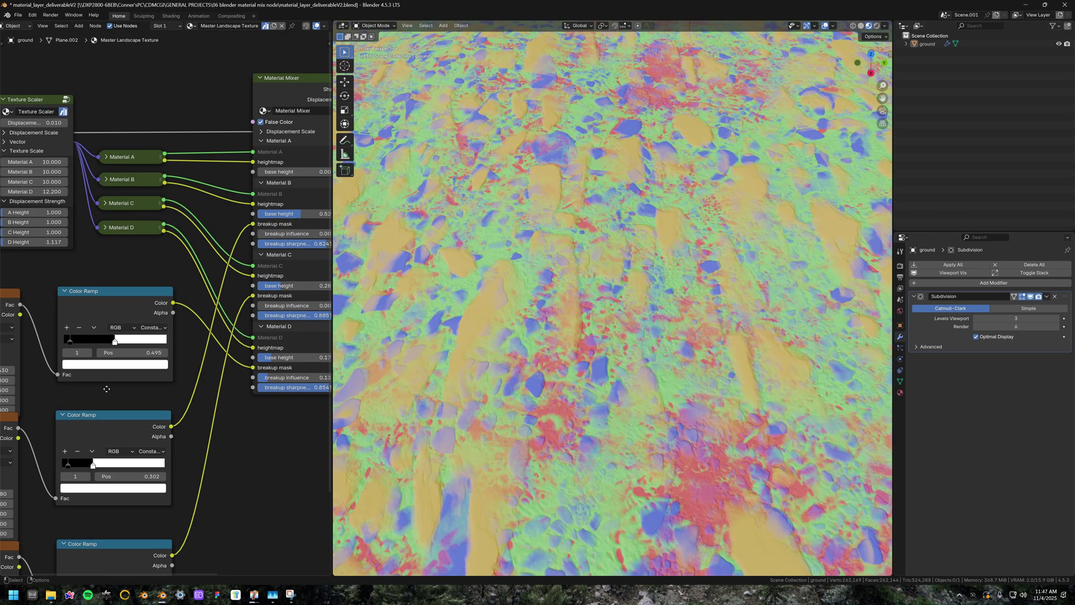
Step: Look over the node chain feeding the Material Mixer and select all the Noise Texture and Color Ramp mask nodes
{"action": "middle_click_drag", "start_coordinate": [106, 388], "coordinate": [207, 382]}
{"action": "left_click_drag", "start_coordinate": [85, 285], "coordinate": [87, 275]}
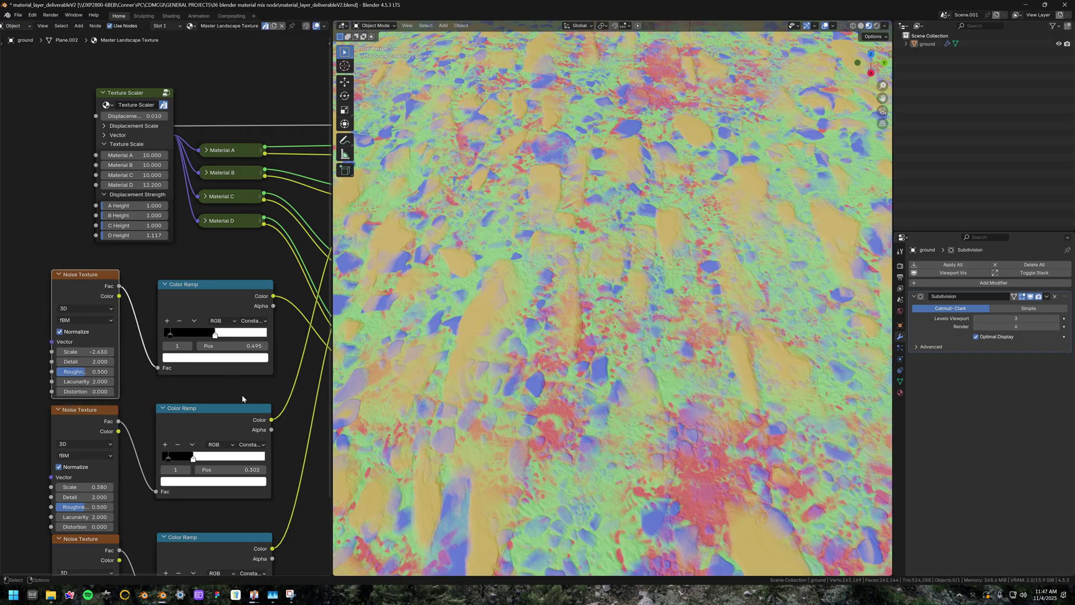
{"action": "middle_click_drag", "start_coordinate": [273, 387], "coordinate": [115, 385]}
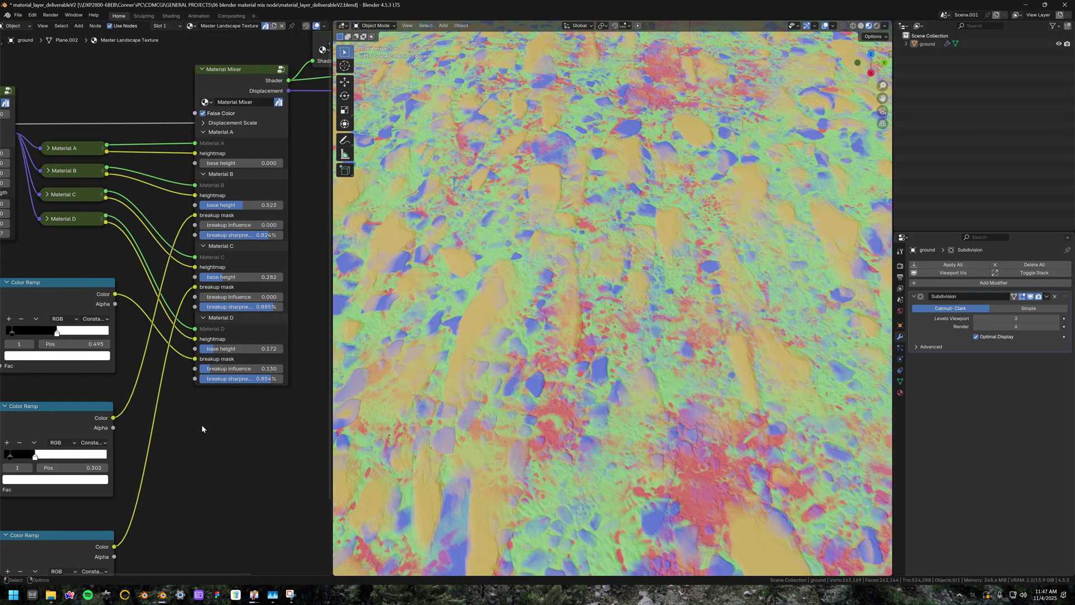
{"action": "middle_click_drag", "start_coordinate": [202, 429], "coordinate": [279, 398]}
{"action": "scroll", "coordinate": [238, 229], "scroll_direction": "down", "scroll_amount": 5}
{"action": "left_click_drag", "start_coordinate": [45, 235], "coordinate": [183, 494]}
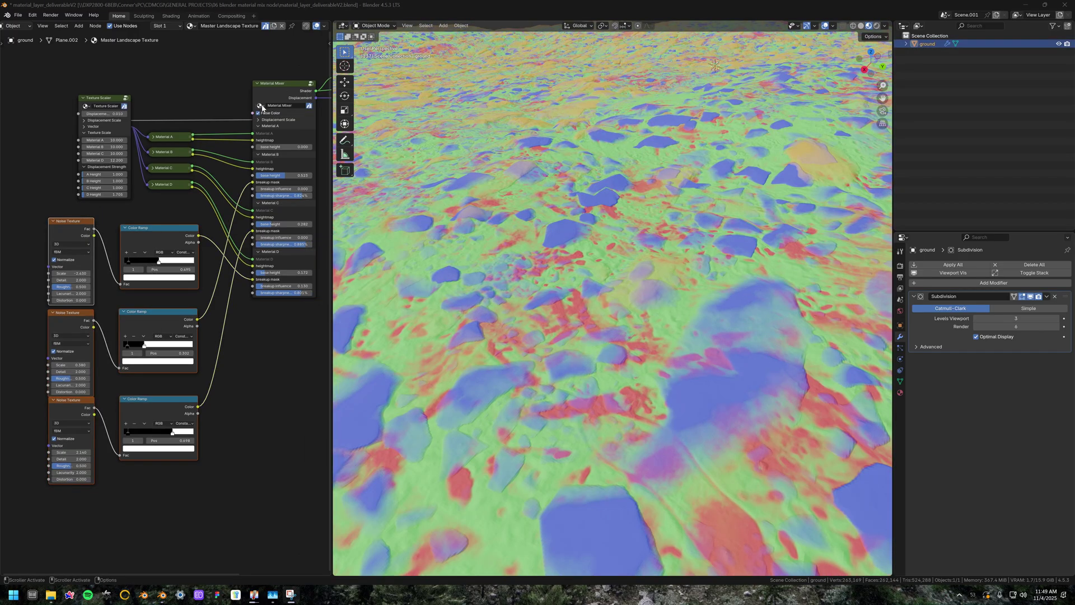
Step: Turn off False Color and inspect the blended rocks and soil across the ground
{"action": "left_click", "coordinate": [259, 113]}
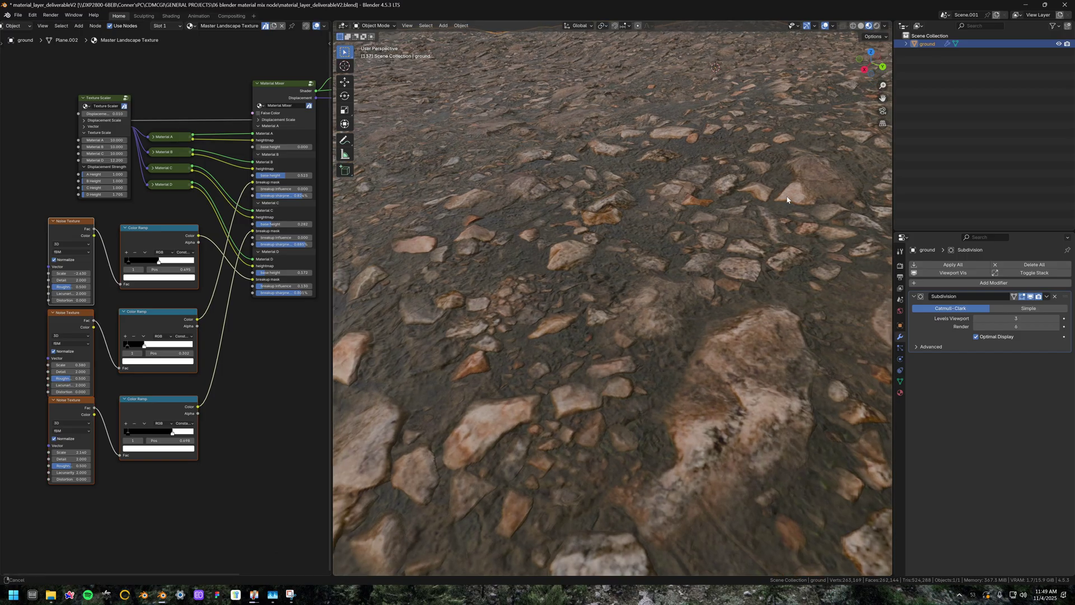
{"action": "middle_click_drag", "start_coordinate": [787, 197], "coordinate": [813, 195], "text": "shift"}
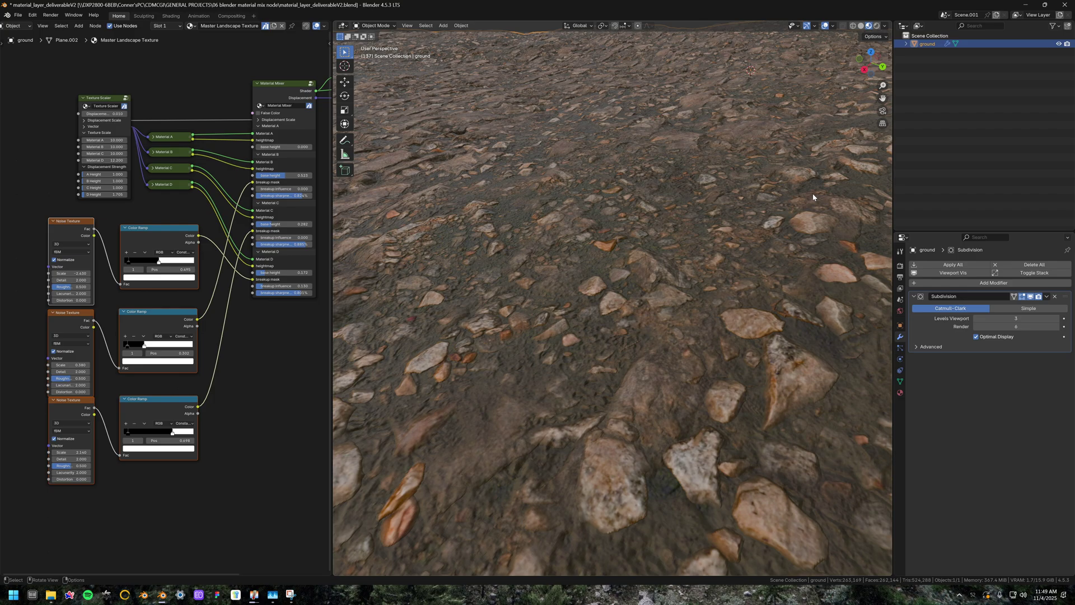
{"action": "middle_click_drag", "start_coordinate": [812, 193], "coordinate": [629, 173]}
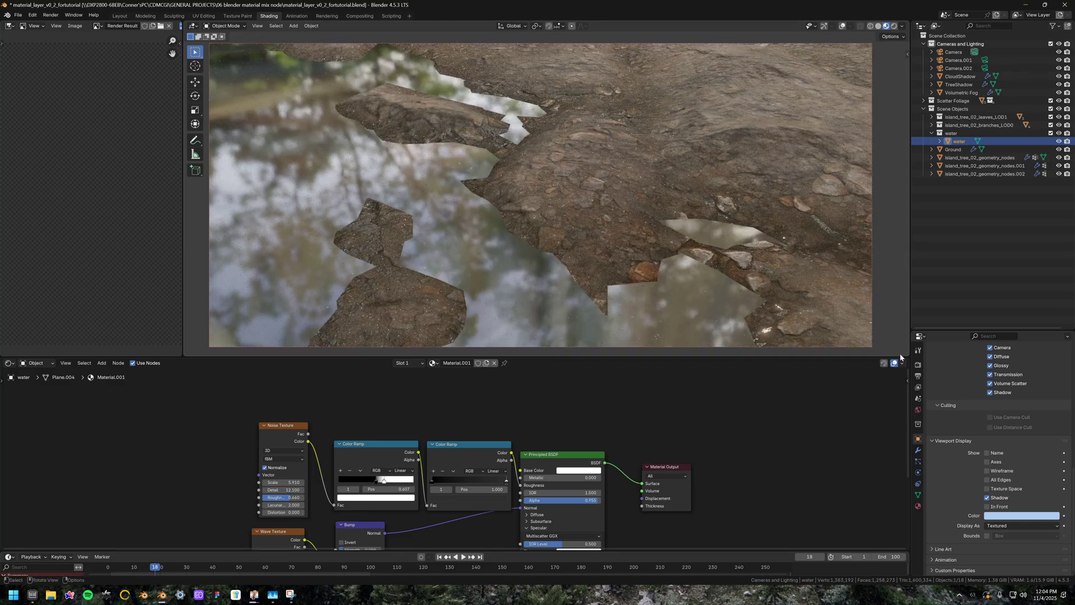
Step: In the tutorial scene, preview the ground's Material Mixer without the Waterline group in rendered shading
{"action": "left_click", "coordinate": [758, 141]}
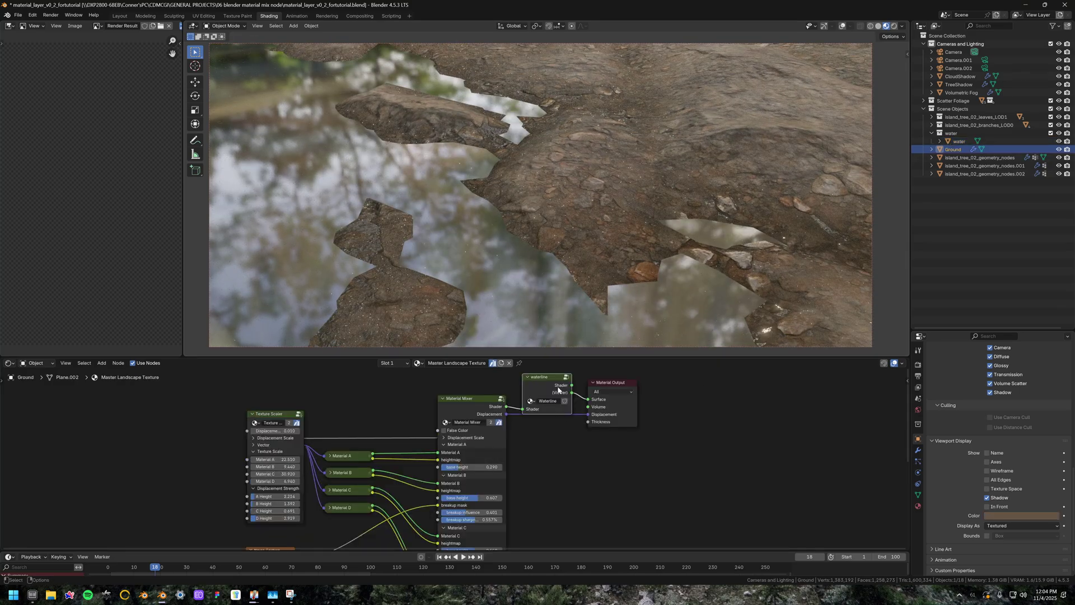
{"action": "left_click", "coordinate": [477, 399], "text": "ctrl+shift"}
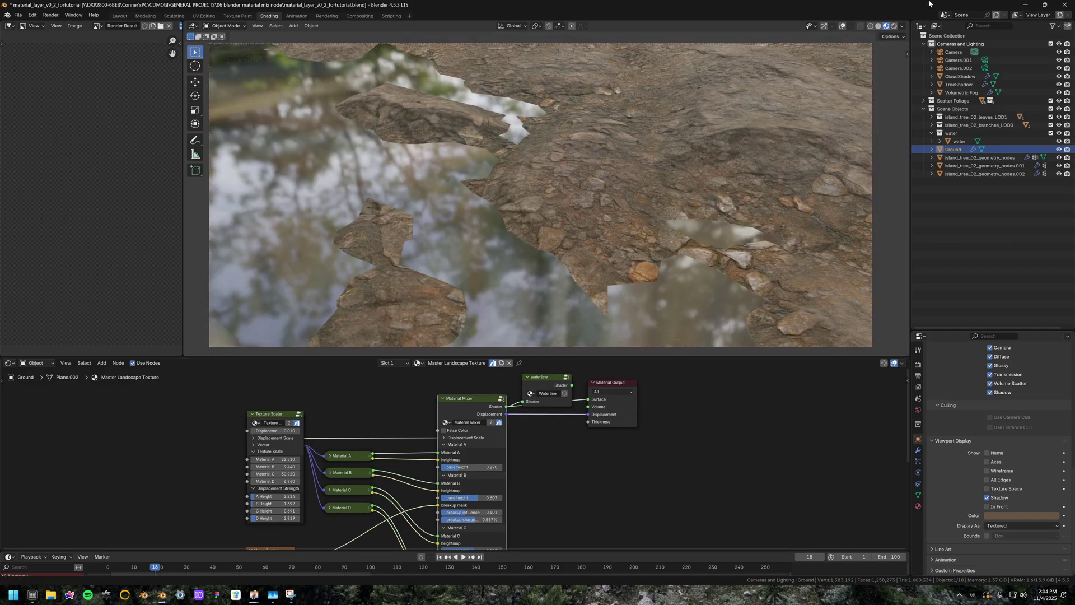
{"action": "left_click", "coordinate": [893, 26]}
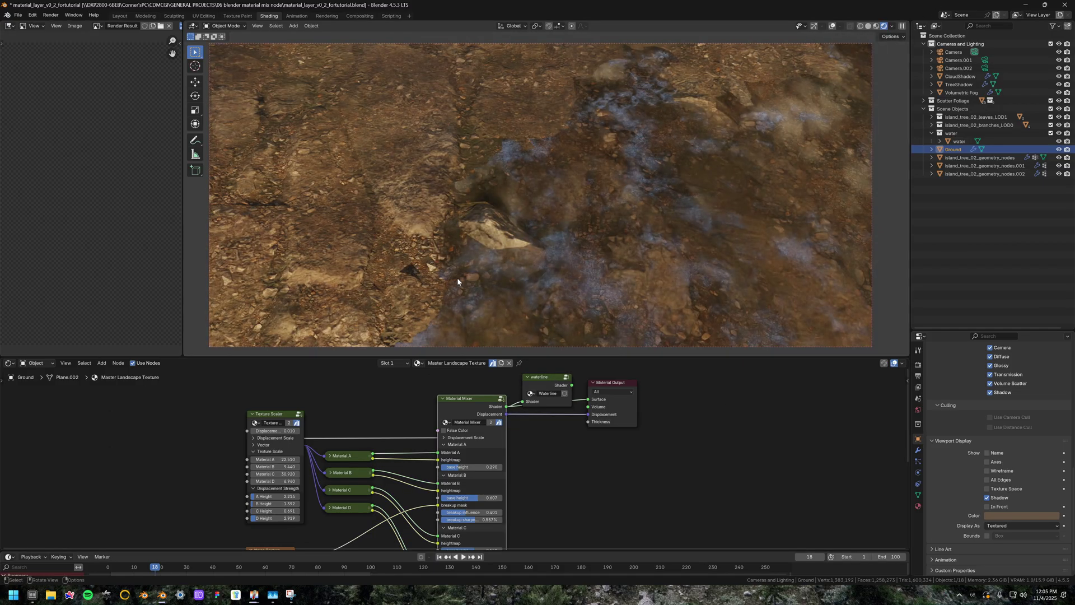
Step: Reconnect the Waterline group's shader to the material output's Surface and open the group to its Color Ramp stop at 0.009
{"action": "left_click_drag", "start_coordinate": [572, 385], "coordinate": [595, 407]}
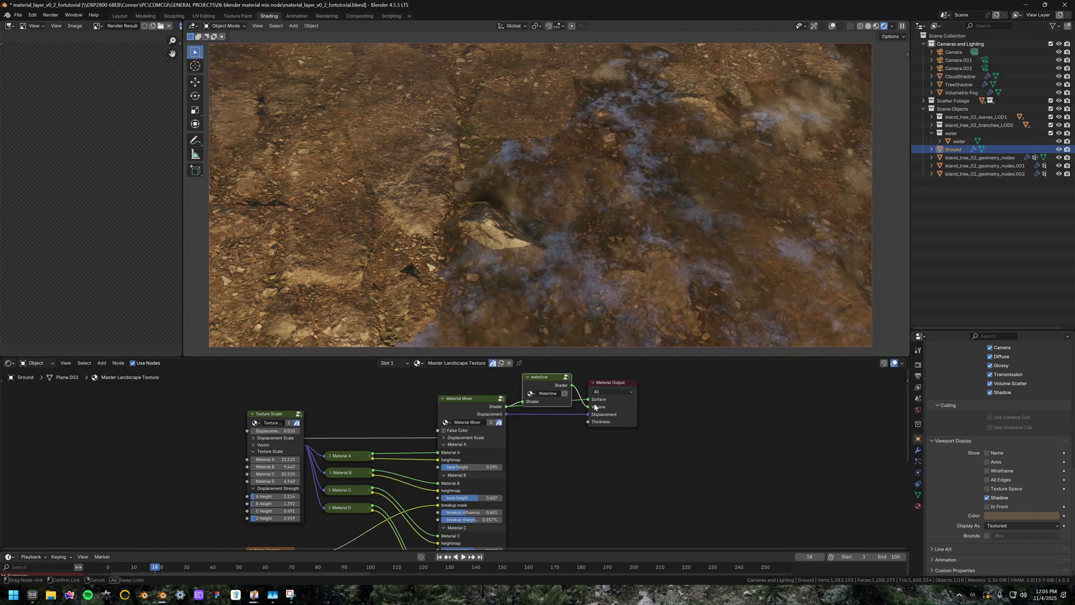
{"action": "left_click", "coordinate": [566, 376]}
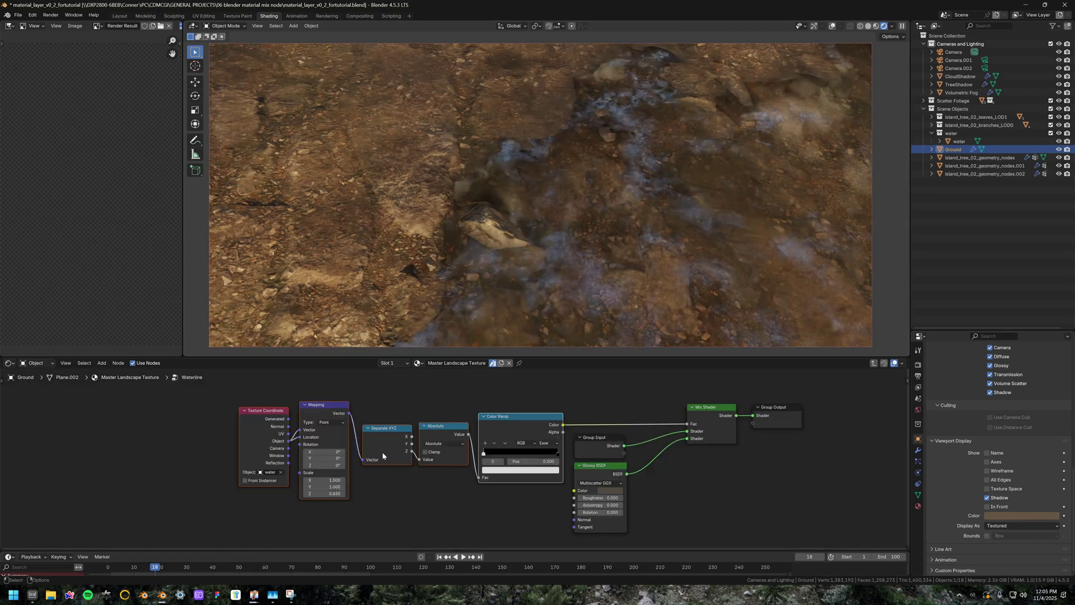
{"action": "left_click_drag", "start_coordinate": [485, 454], "coordinate": [538, 445]}
{"action": "scroll", "coordinate": [543, 444], "scroll_direction": "up", "scroll_amount": 5}
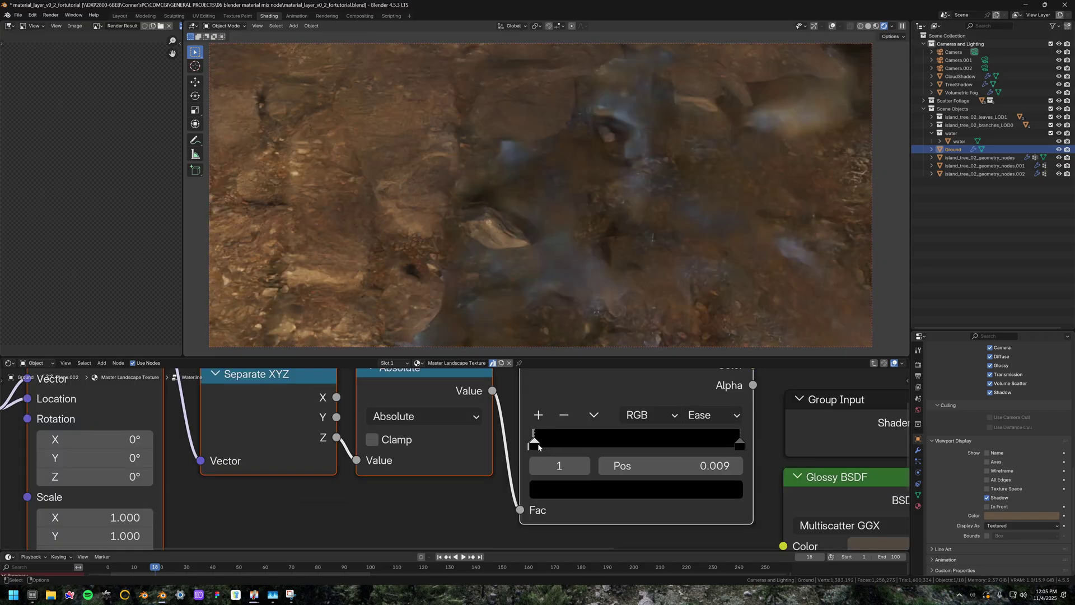
{"action": "scroll", "coordinate": [560, 475], "scroll_direction": "down", "scroll_amount": 2}
Step: Try a much darker brown for the Glossy BSDF color and check the whole ground plane
{"action": "left_click", "coordinate": [602, 504]}
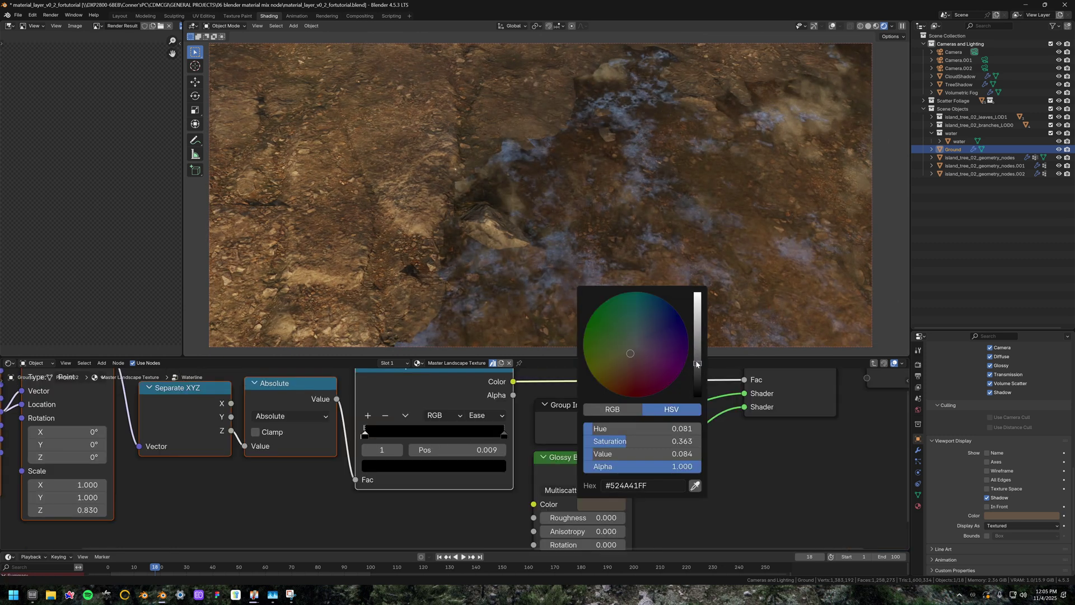
{"action": "left_click_drag", "start_coordinate": [697, 364], "coordinate": [697, 369]}
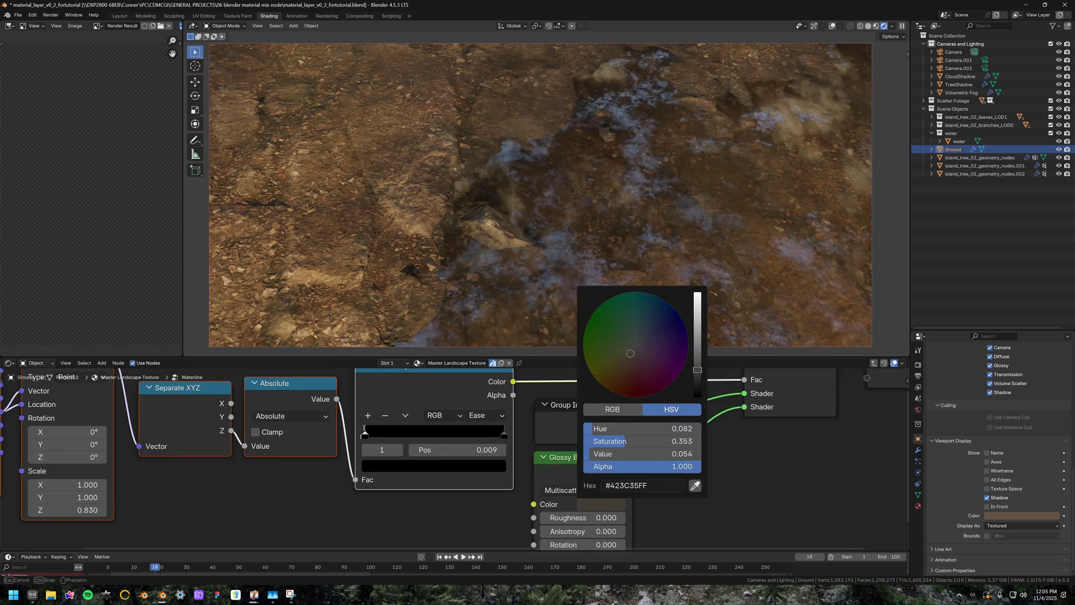
{"action": "left_click_drag", "start_coordinate": [697, 369], "coordinate": [697, 376]}
{"action": "scroll", "coordinate": [698, 240], "scroll_direction": "down", "scroll_amount": 6}
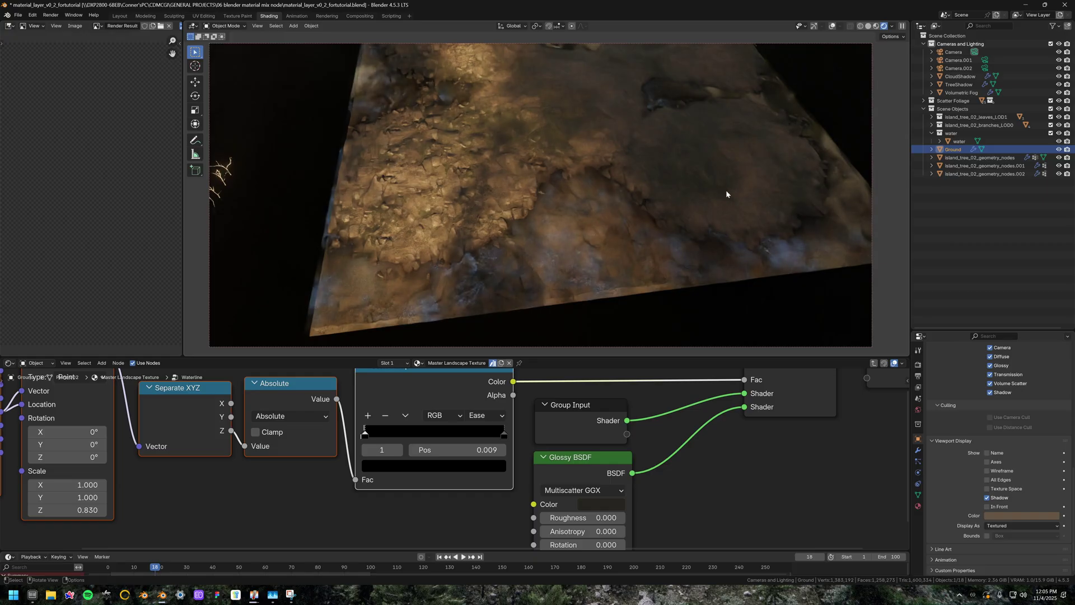
{"action": "middle_click_drag", "start_coordinate": [579, 192], "coordinate": [577, 246]}
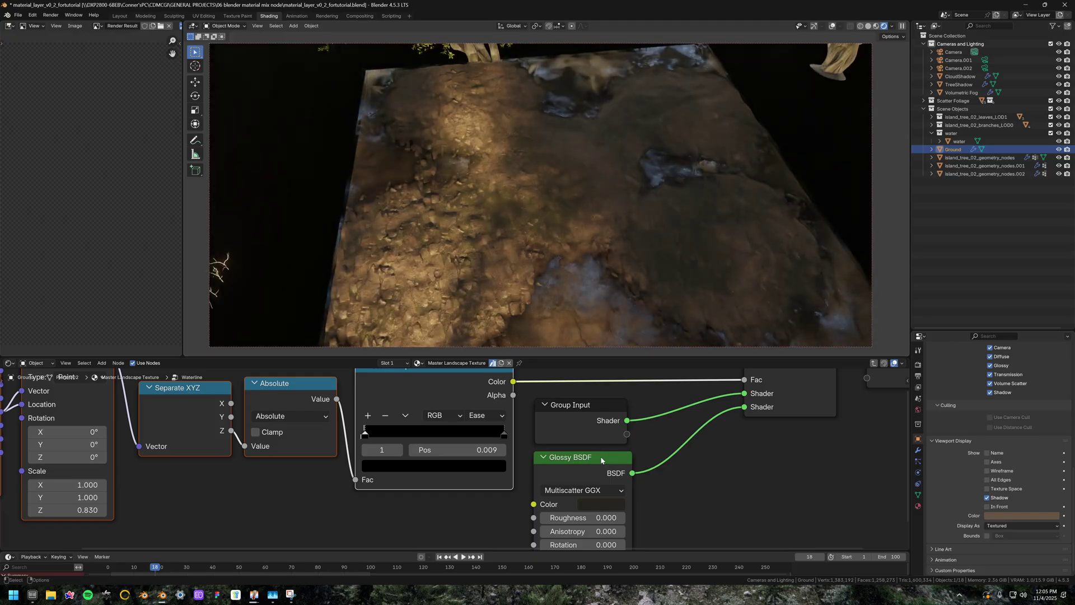
Step: Brighten the Glossy BSDF color to a value of about 0.111 and view the wet ground
{"action": "left_click", "coordinate": [599, 504]}
{"action": "left_click_drag", "start_coordinate": [697, 367], "coordinate": [697, 358]}
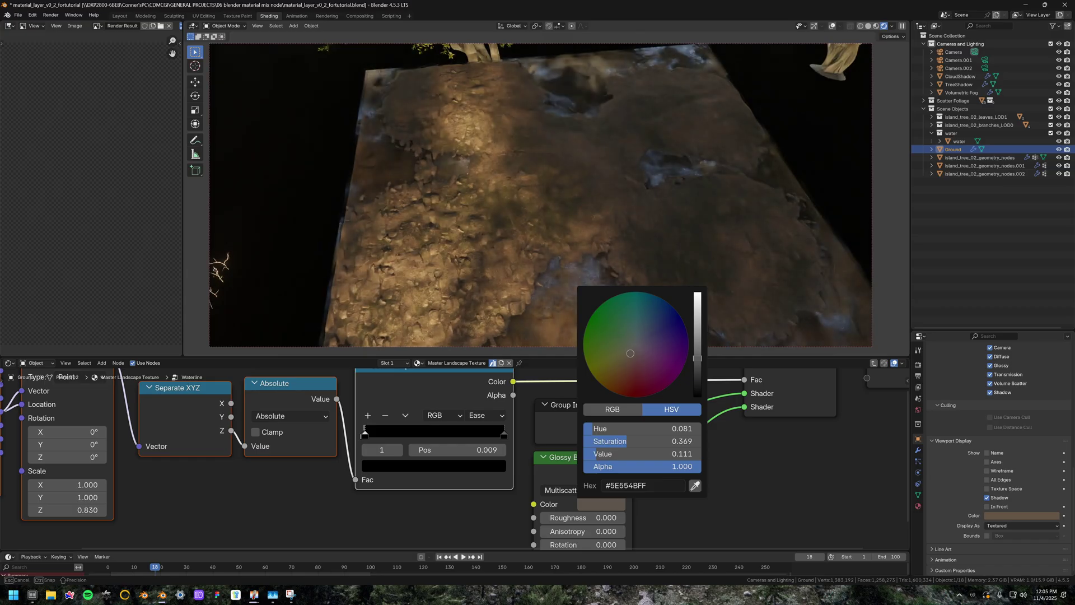
{"action": "middle_click_drag", "start_coordinate": [616, 280], "coordinate": [680, 195]}
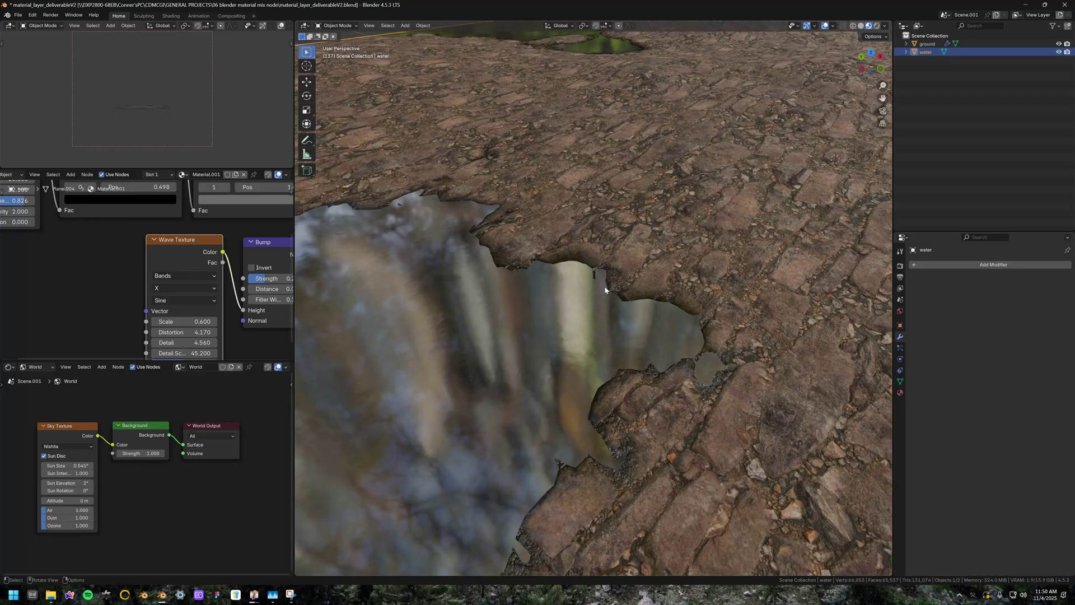
Step: In the deliverable scene, examine the water's reflections and its material's Color Ramp, Wave Texture, Bump and Material Output nodes
{"action": "middle_click_drag", "start_coordinate": [605, 289], "coordinate": [712, 269], "text": "shift"}
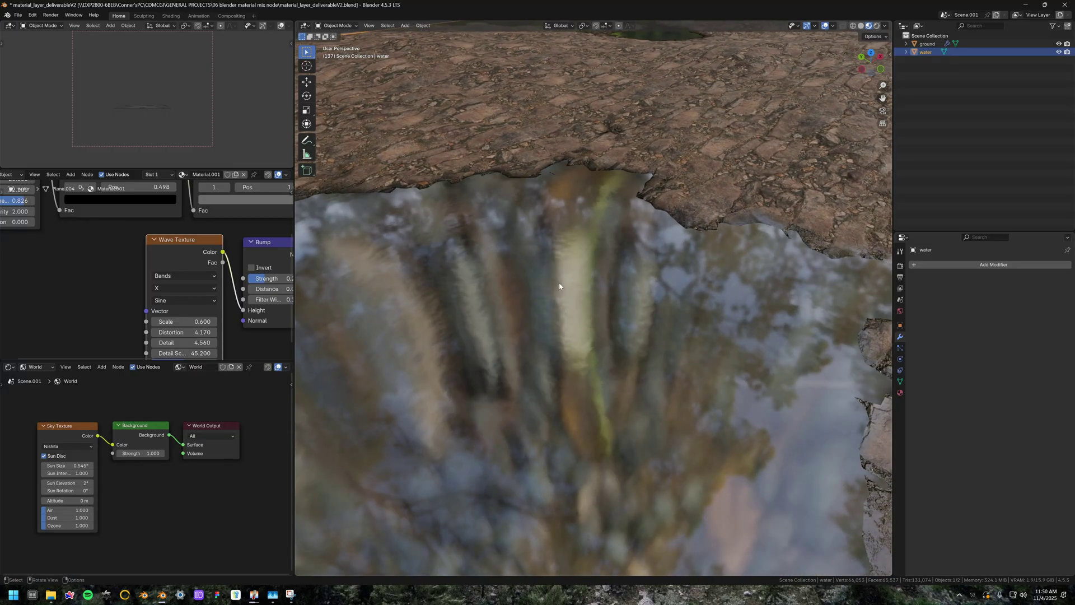
{"action": "middle_click_drag", "start_coordinate": [617, 300], "coordinate": [453, 281]}
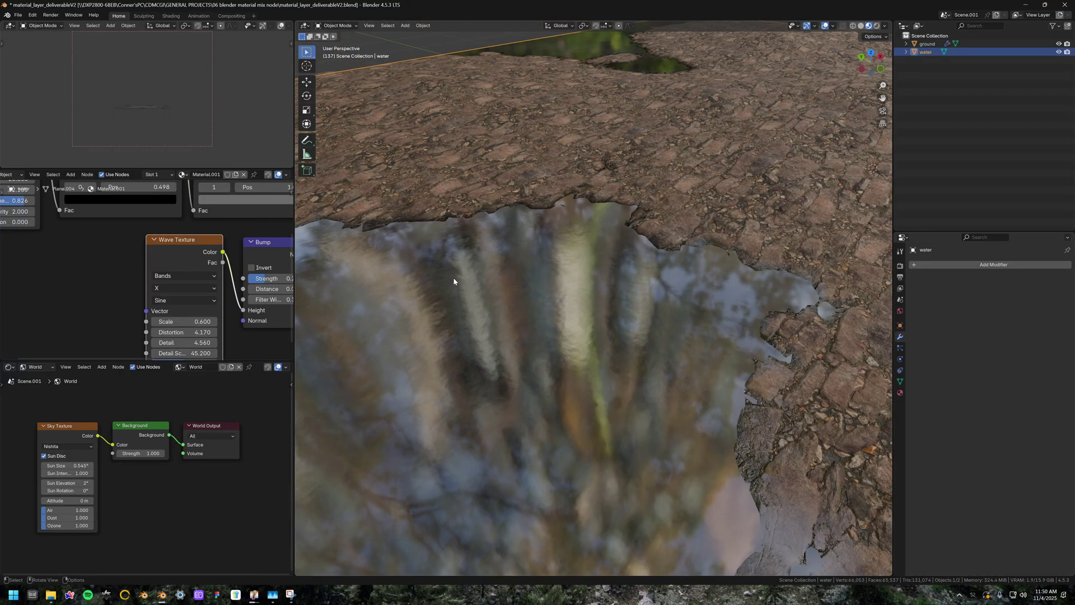
{"action": "scroll", "coordinate": [85, 257], "scroll_direction": "down", "scroll_amount": 6}
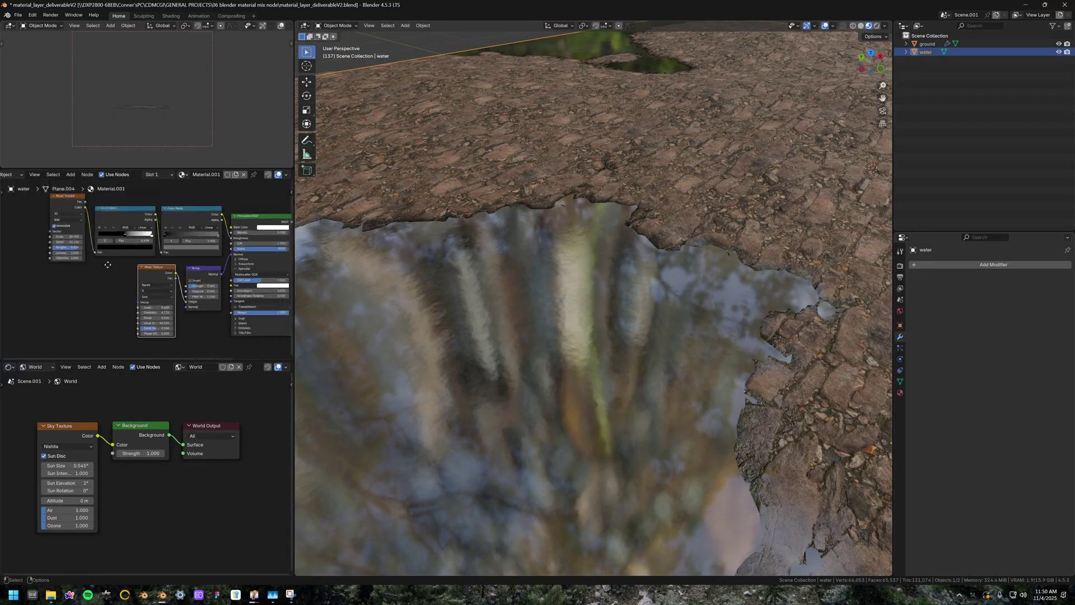
{"action": "left_click", "coordinate": [60, 266]}
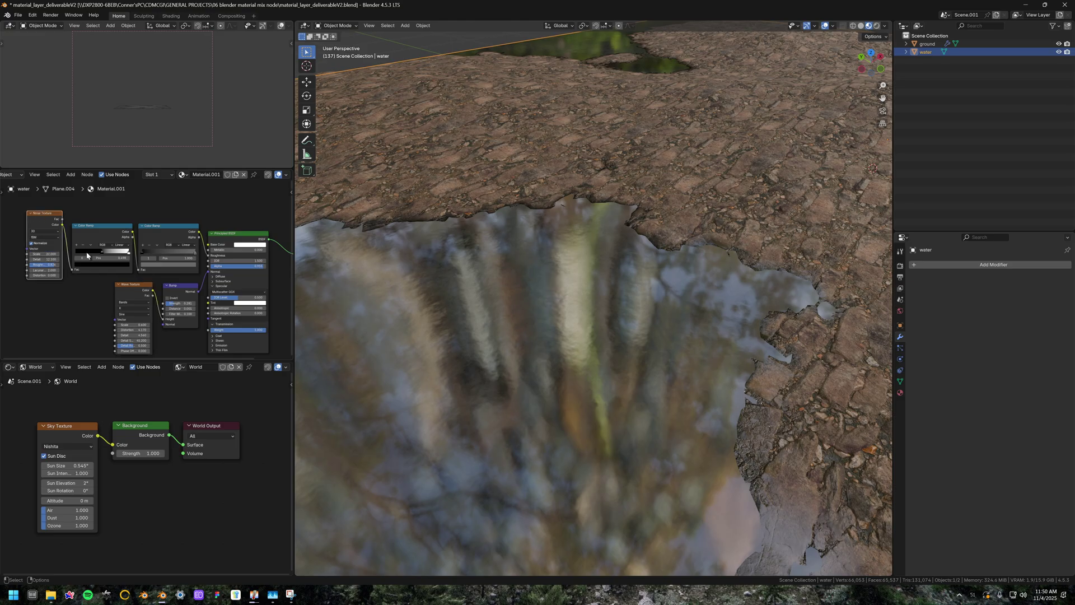
{"action": "left_click", "coordinate": [132, 286]}
{"action": "middle_click_drag", "start_coordinate": [91, 289], "coordinate": [49, 291]}
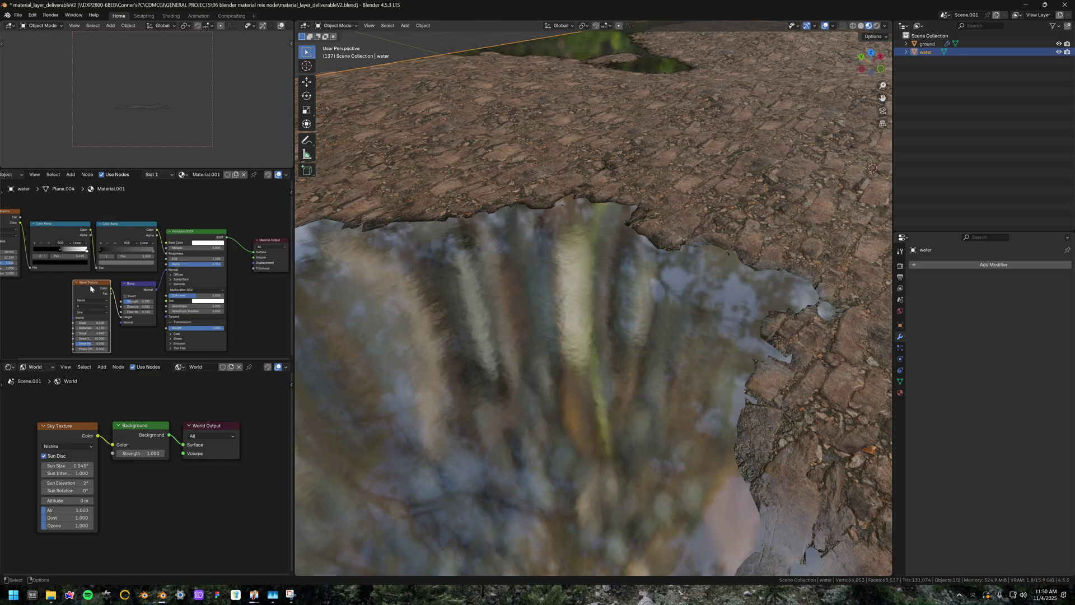
{"action": "left_click", "coordinate": [133, 291]}
{"action": "left_click_drag", "start_coordinate": [277, 245], "coordinate": [259, 232]}
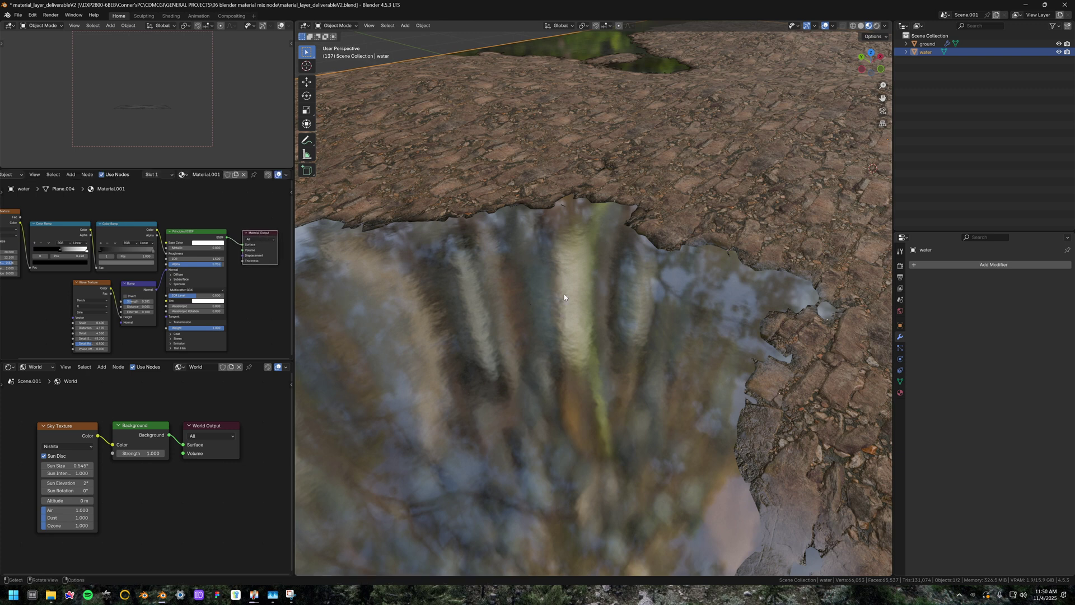
Step: Move the water plane freely to shift the waterline on the ground
{"action": "key", "text": "g"}
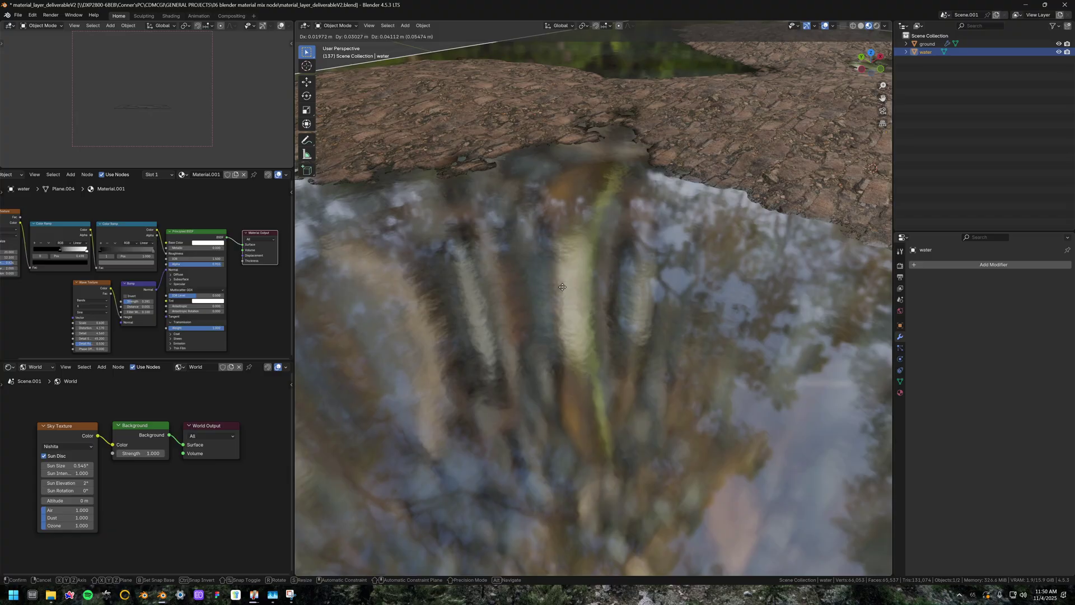
{"action": "left_click", "coordinate": [561, 297]}
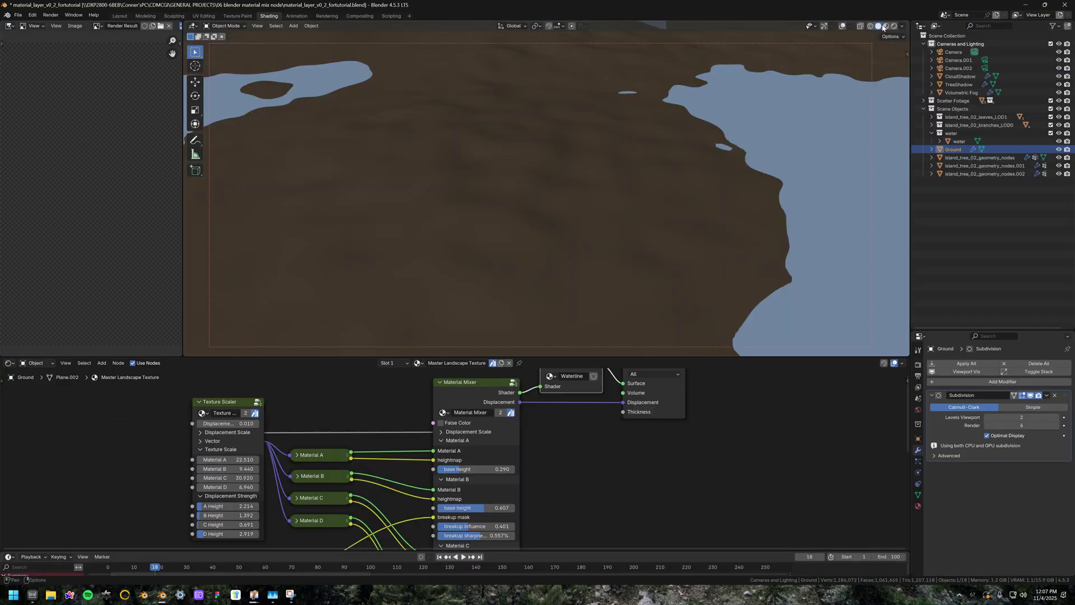
Step: In the tutorial scene, hide the water in Material Preview and preview the Waterline group's Absolute and Color Ramp outputs on the ground
{"action": "left_click", "coordinate": [886, 26]}
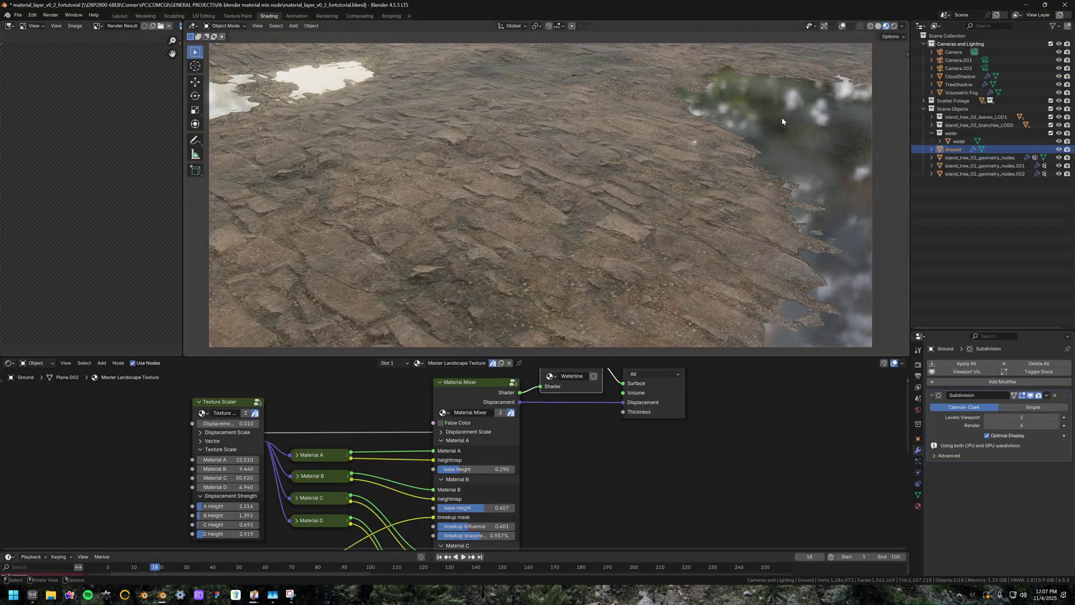
{"action": "left_click", "coordinate": [1059, 141]}
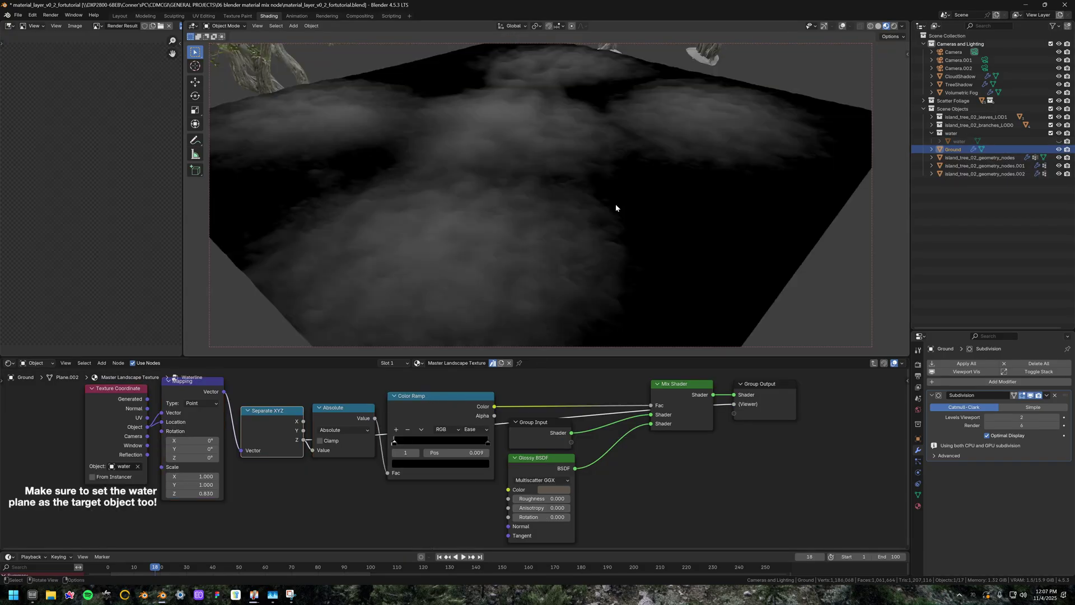
{"action": "left_click", "coordinate": [350, 414], "text": "ctrl+shift"}
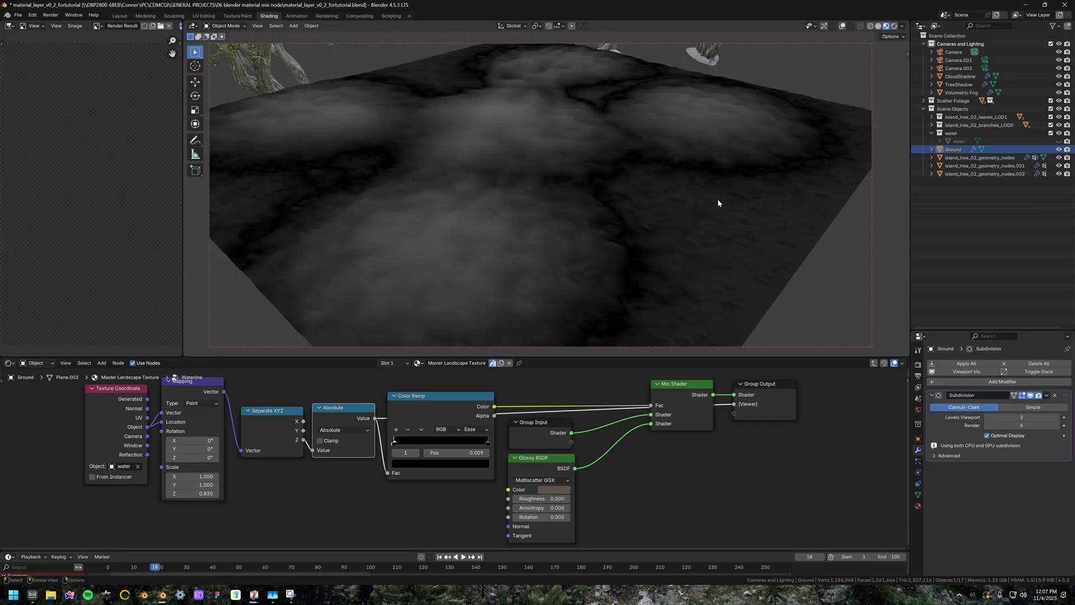
{"action": "left_click", "coordinate": [428, 396], "text": "ctrl+shift"}
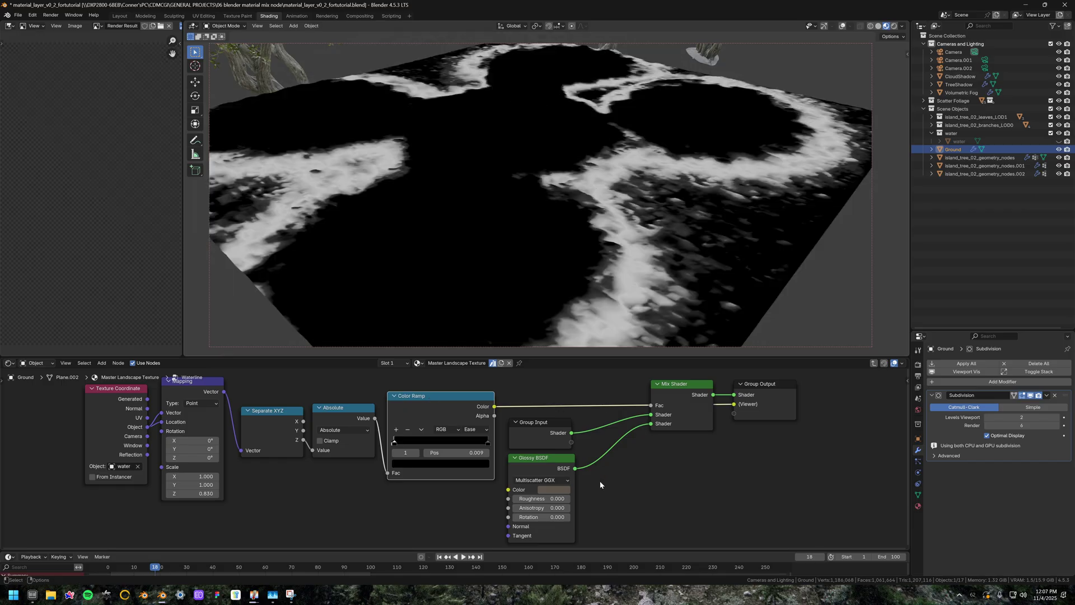
Step: Examine the Glossy BSDF's color and roughness, and return from the Waterline group to the ground's main node tree
{"action": "mouse_move", "coordinate": [535, 458]}
{"action": "left_mouse_down"}
{"action": "mouse_move", "coordinate": [551, 460]}
{"action": "mouse_move", "coordinate": [537, 459]}
{"action": "left_mouse_up"}
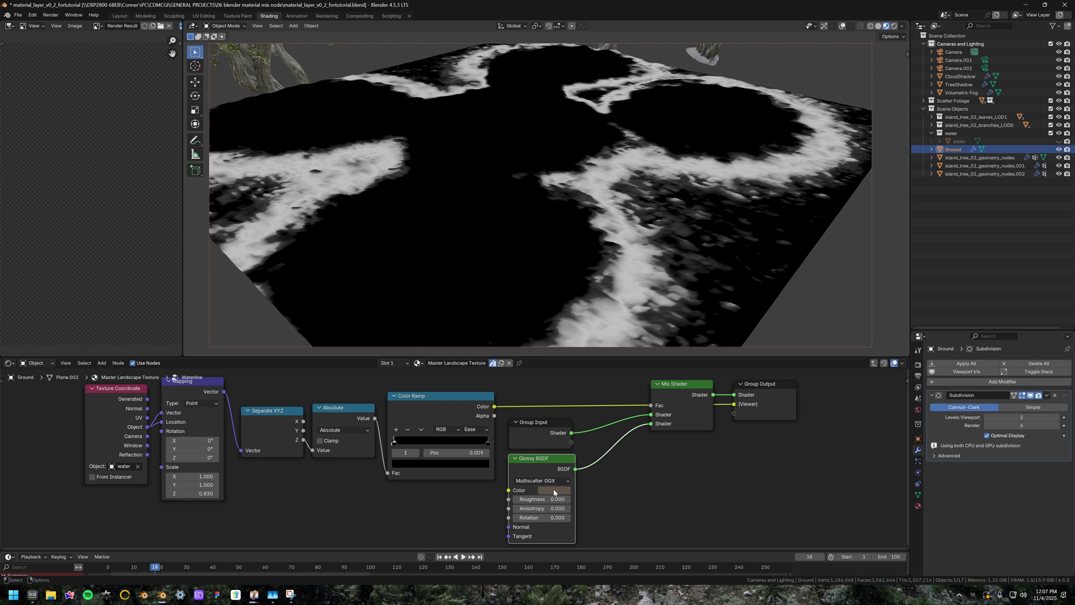
{"action": "left_click", "coordinate": [555, 490]}
{"action": "left_click_drag", "start_coordinate": [555, 499], "coordinate": [557, 499], "text": "shift"}
{"action": "scroll", "coordinate": [581, 122], "scroll_direction": "up", "scroll_amount": 5}
{"action": "middle_click_drag", "start_coordinate": [581, 122], "coordinate": [622, 154]}
{"action": "left_click", "coordinate": [874, 363]}
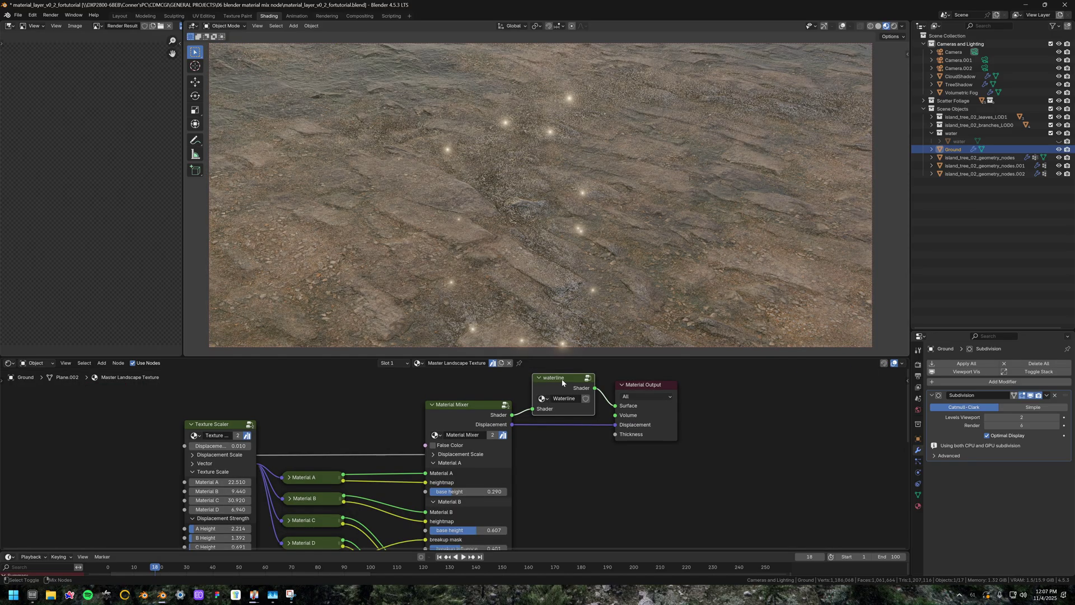
{"action": "scroll", "coordinate": [553, 237], "scroll_direction": "down", "scroll_amount": 5}
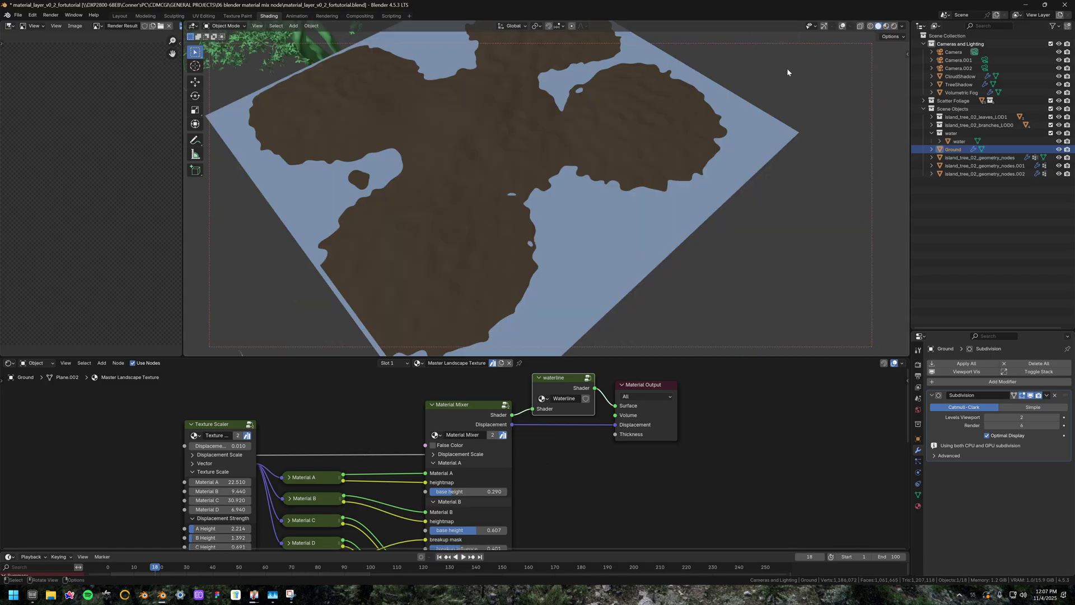